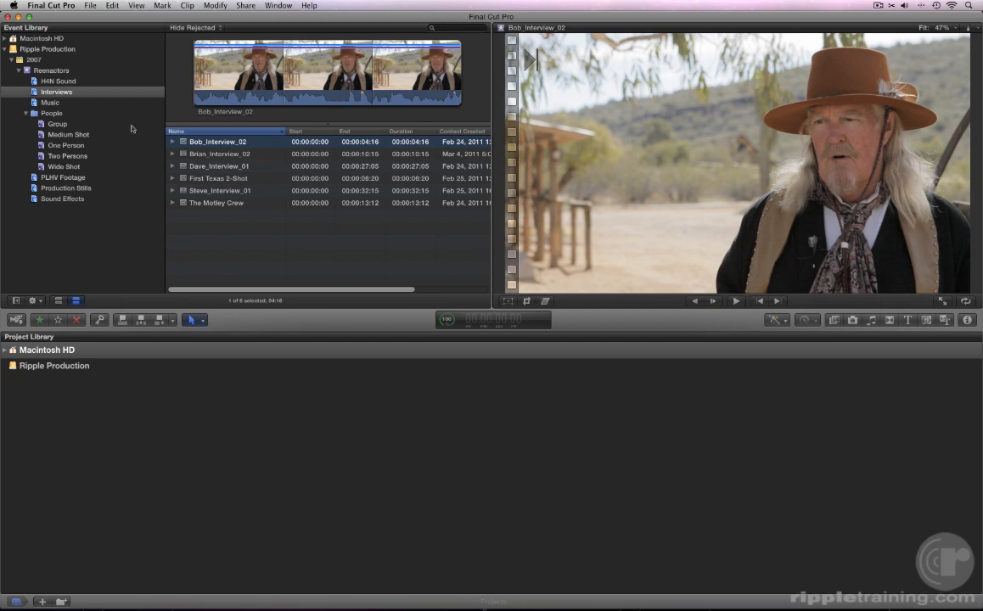
- Open the Help menu in the Final Cut Pro X menu bar
{"action": "left_click", "coordinate": [309, 7]}
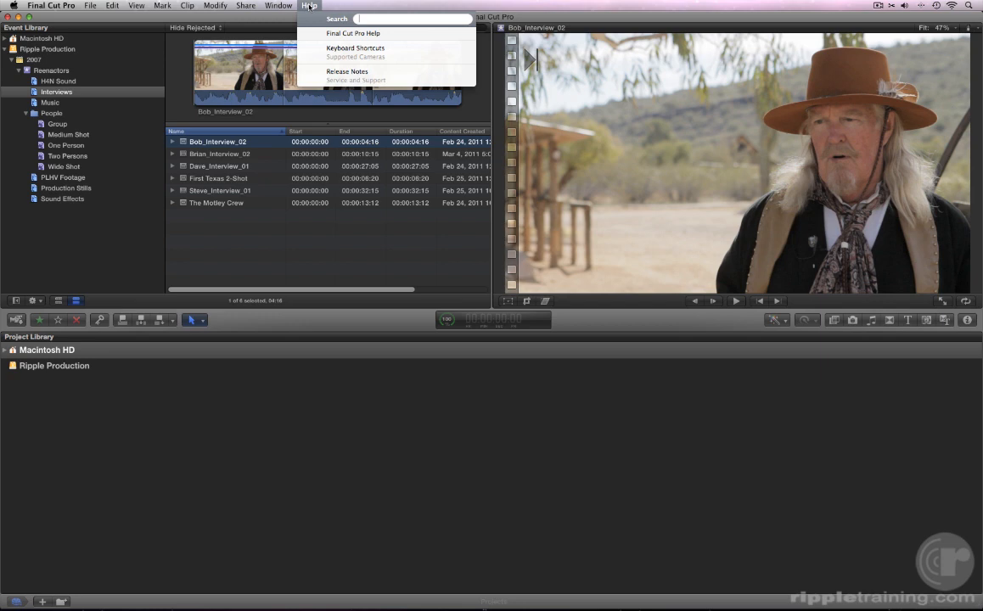
{"action": "left_click", "coordinate": [352, 33]}
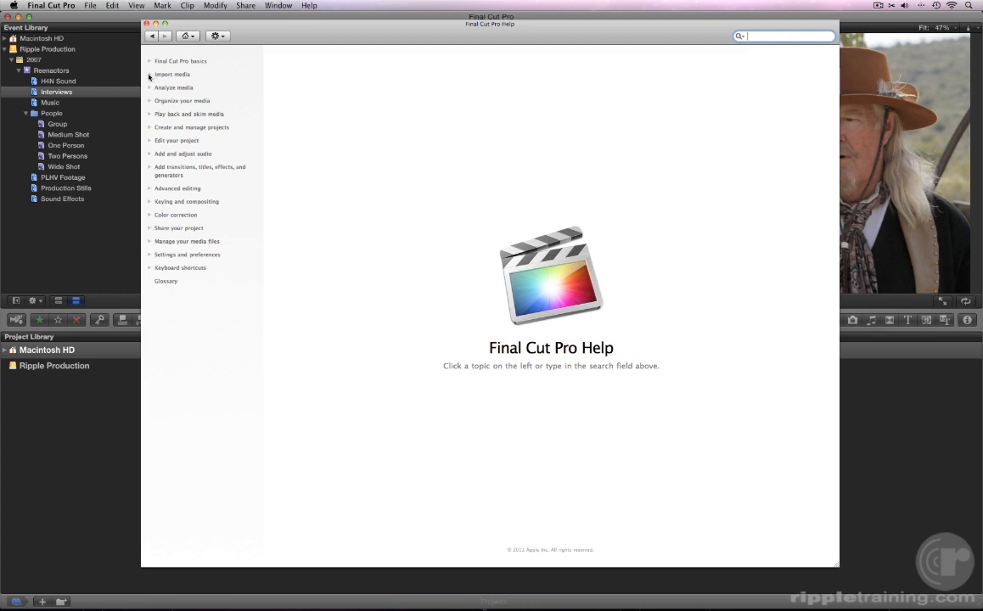
{"action": "left_click", "coordinate": [157, 74]}
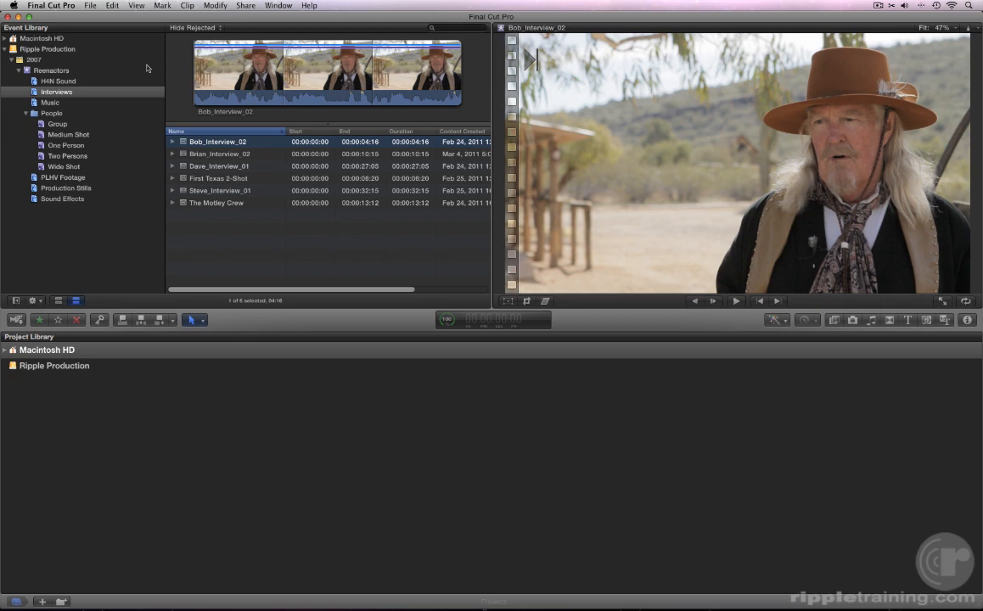
{"action": "left_click", "coordinate": [16, 320]}
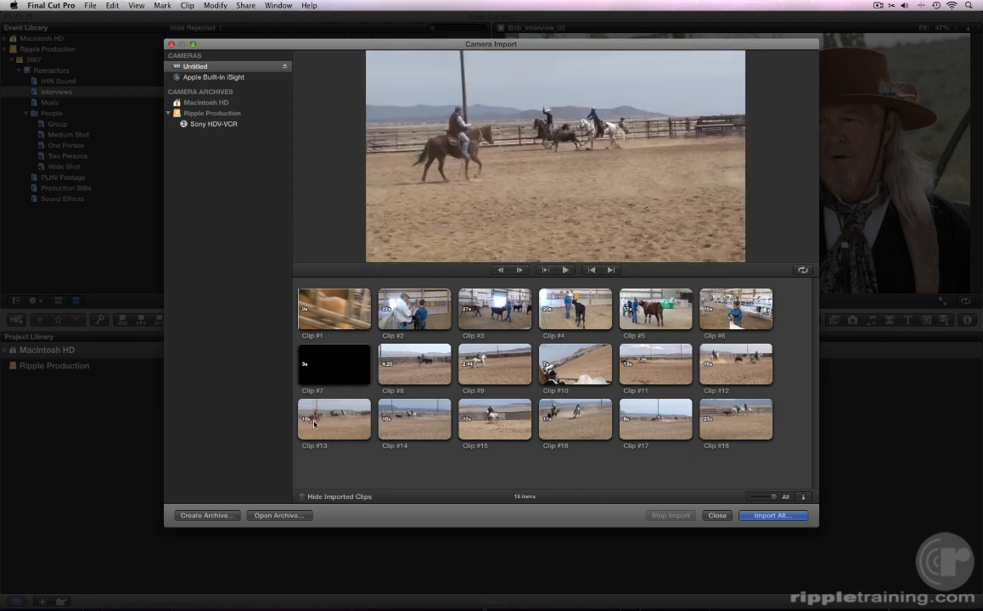
- Preview Clip #13, select Clips #13, #14 and #15, and choose Import Selected
{"action": "key", "text": "space"}
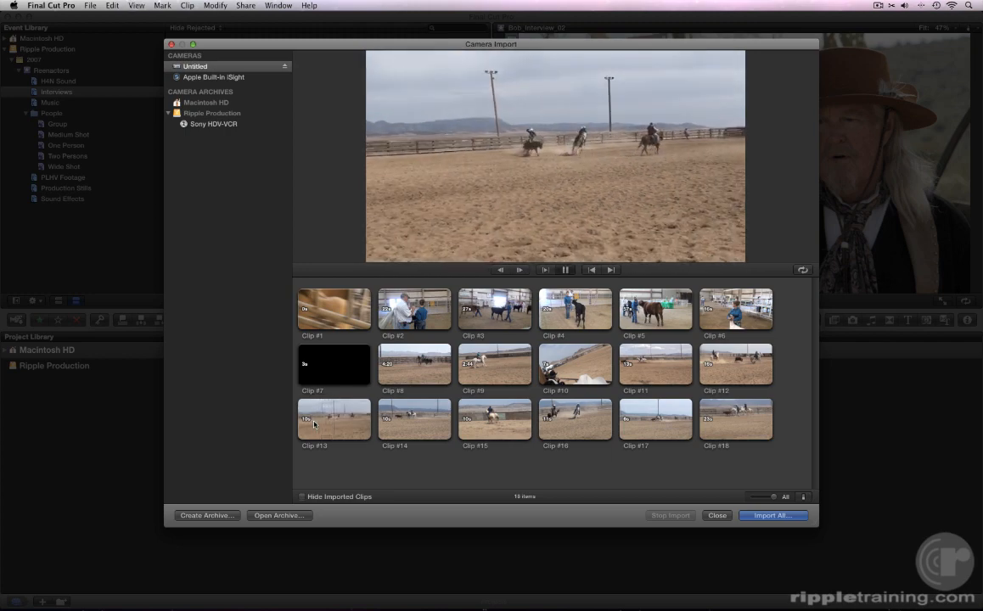
{"action": "key", "text": "space"}
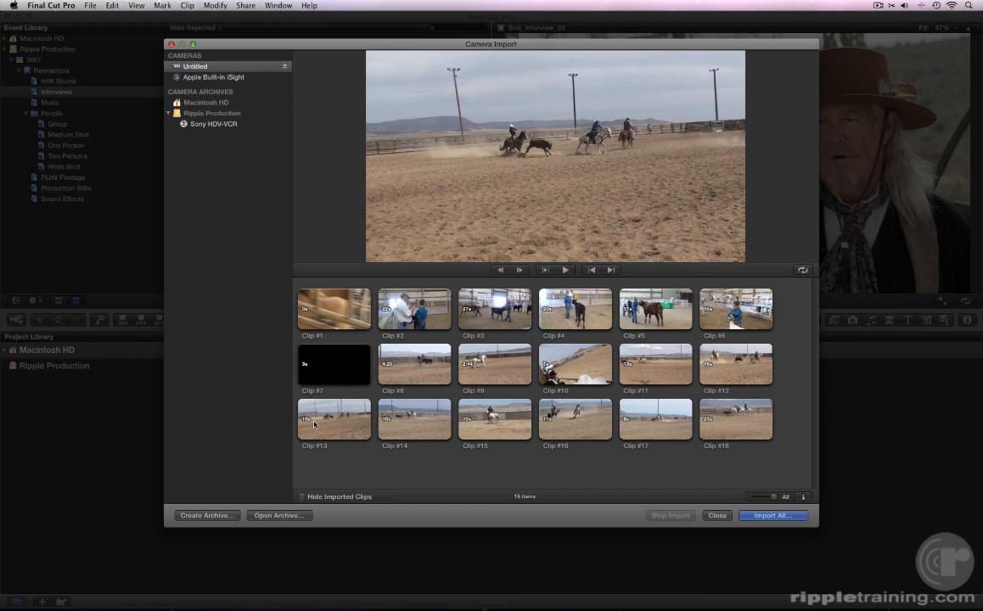
{"action": "left_click", "coordinate": [314, 425]}
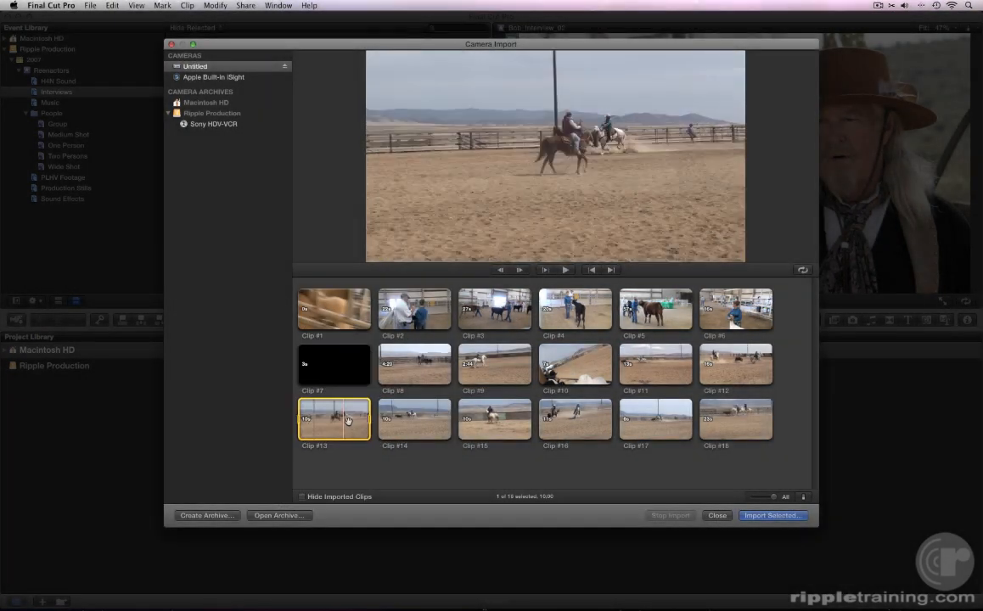
{"action": "left_click", "coordinate": [430, 428], "text": "shift"}
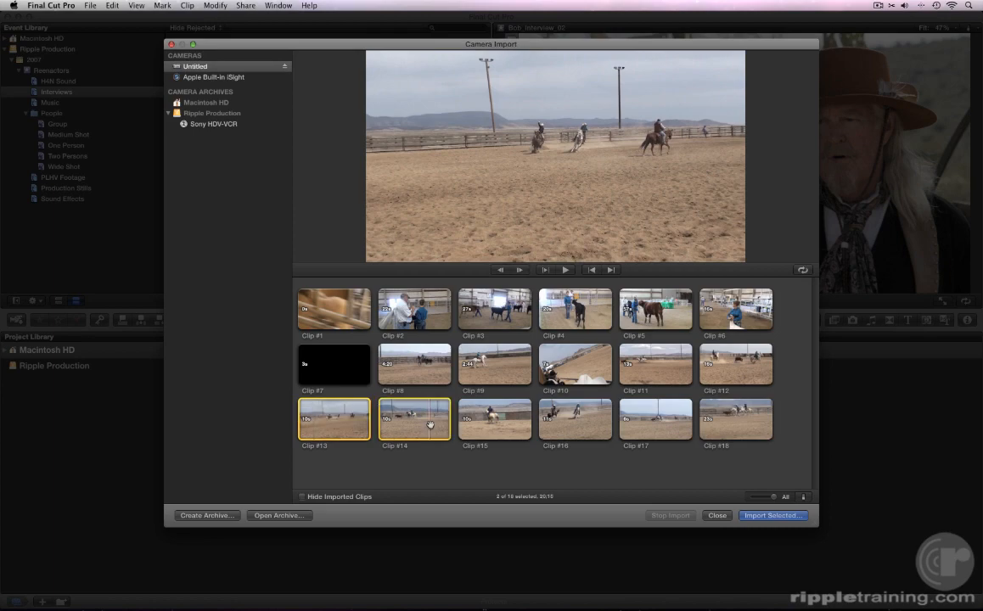
{"action": "left_click", "coordinate": [486, 426], "text": "shift"}
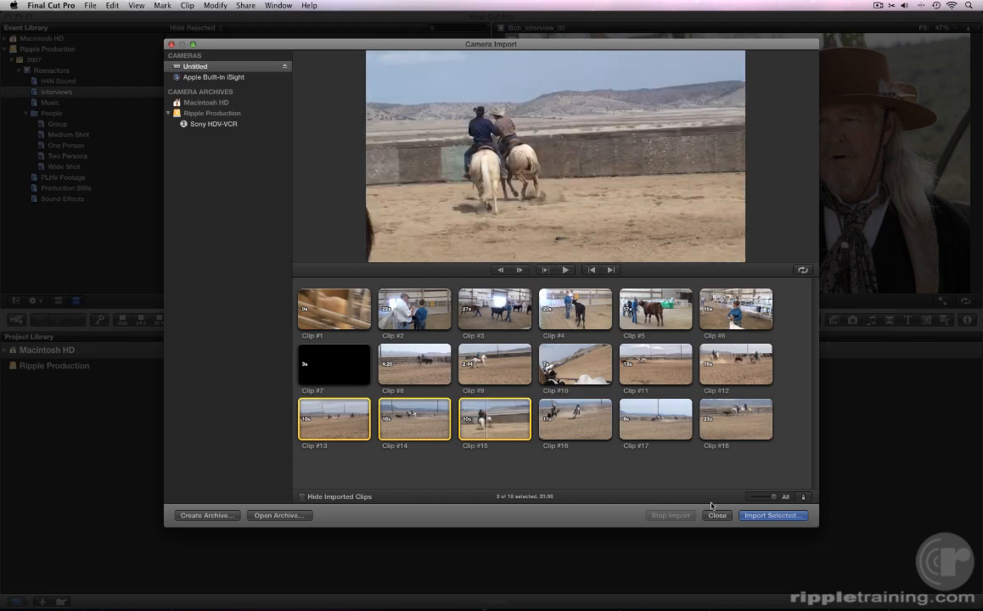
{"action": "left_click", "coordinate": [753, 516]}
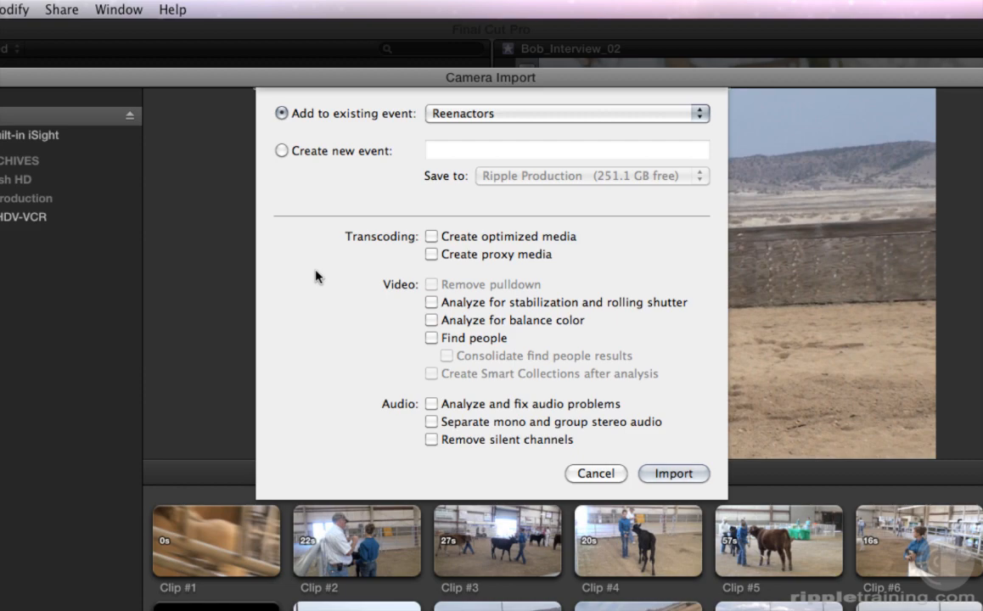
- Turn on Create optimized media and Analyze and fix audio problems
{"action": "left_click", "coordinate": [431, 236]}
{"action": "left_click", "coordinate": [431, 404]}
{"action": "left_click", "coordinate": [450, 111]}
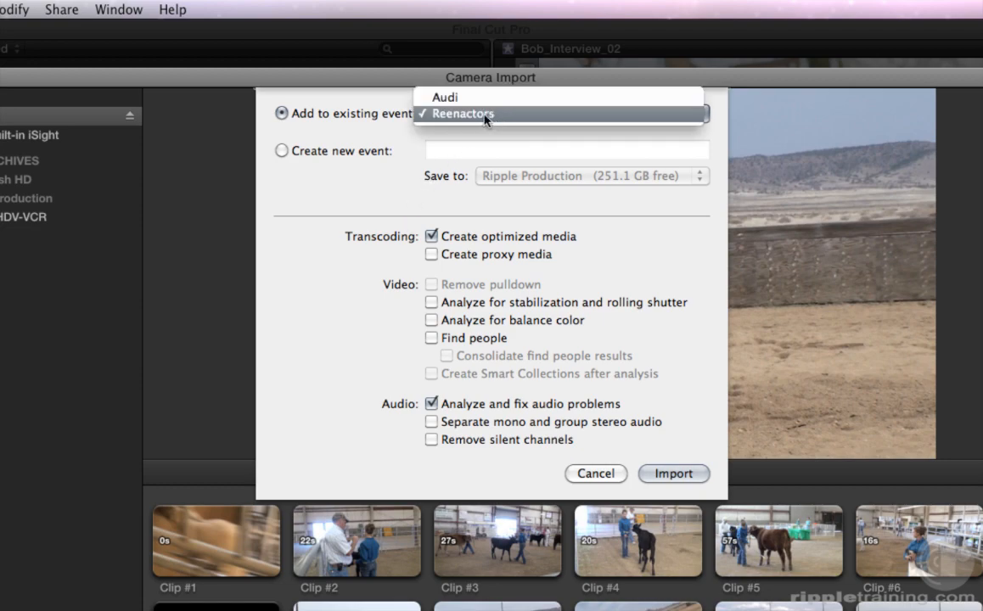
{"action": "left_click", "coordinate": [497, 116]}
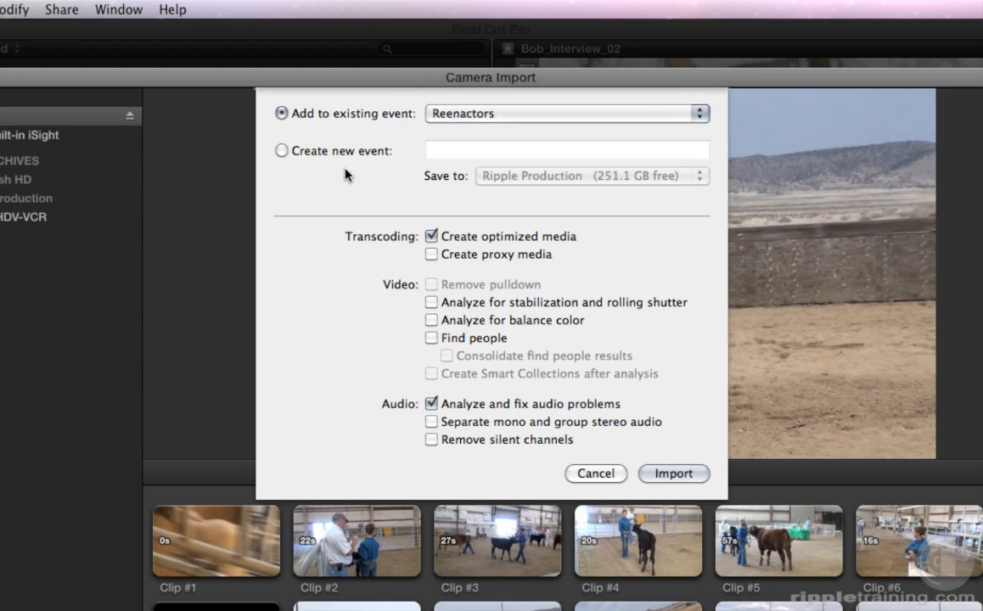
- Import the clips into a new event named 'Cattle Roping' saved to Ripple Production
{"action": "left_click", "coordinate": [282, 151]}
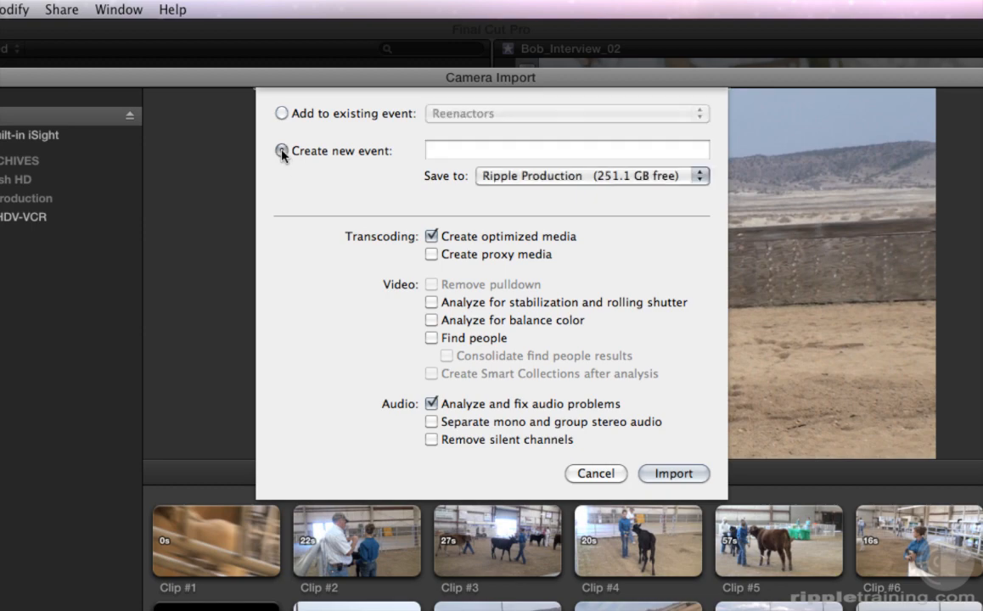
{"action": "left_click", "coordinate": [435, 151]}
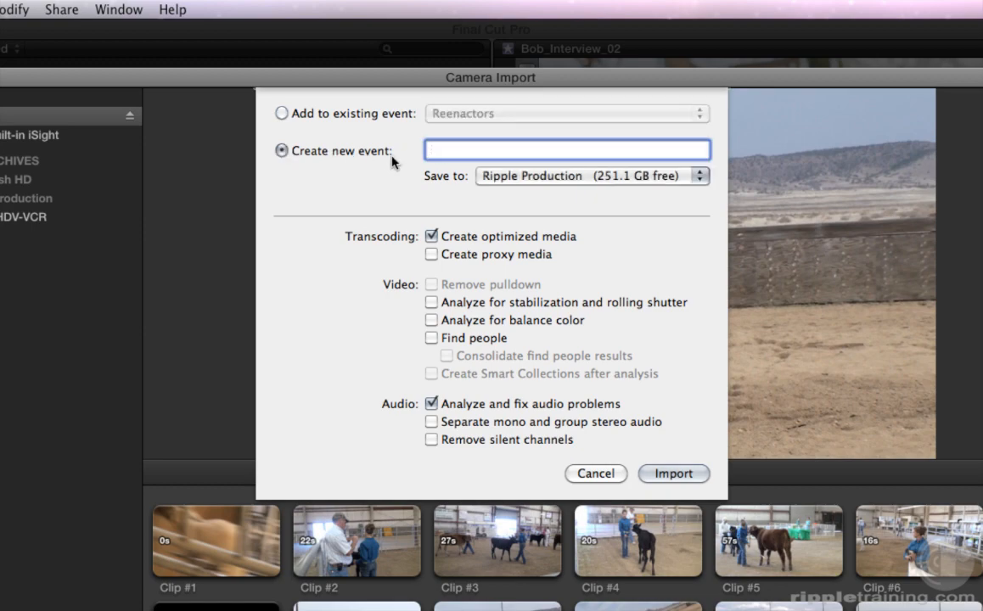
{"action": "type", "text": "Cattle Roping"}
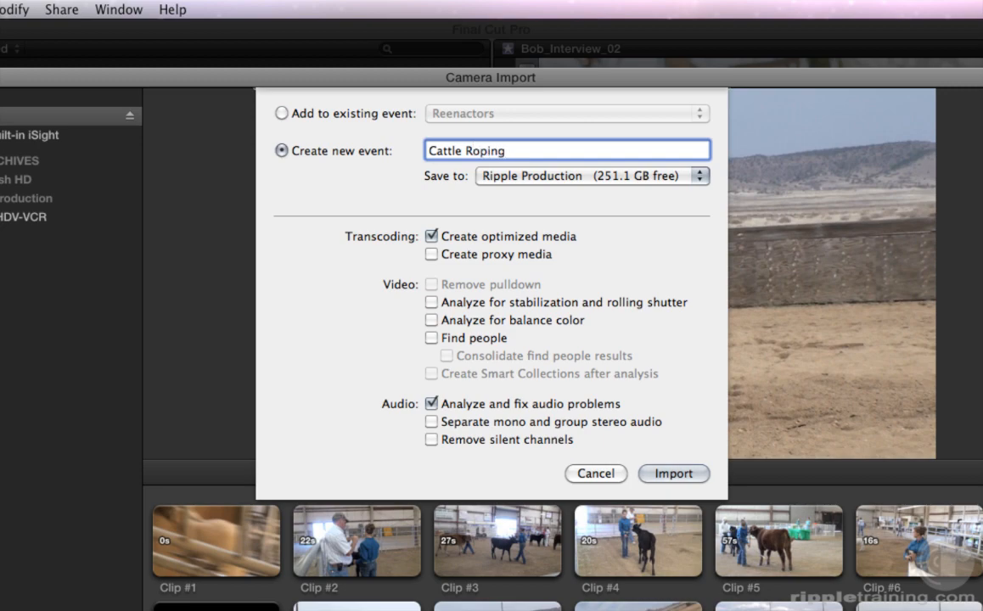
{"action": "left_click", "coordinate": [520, 176]}
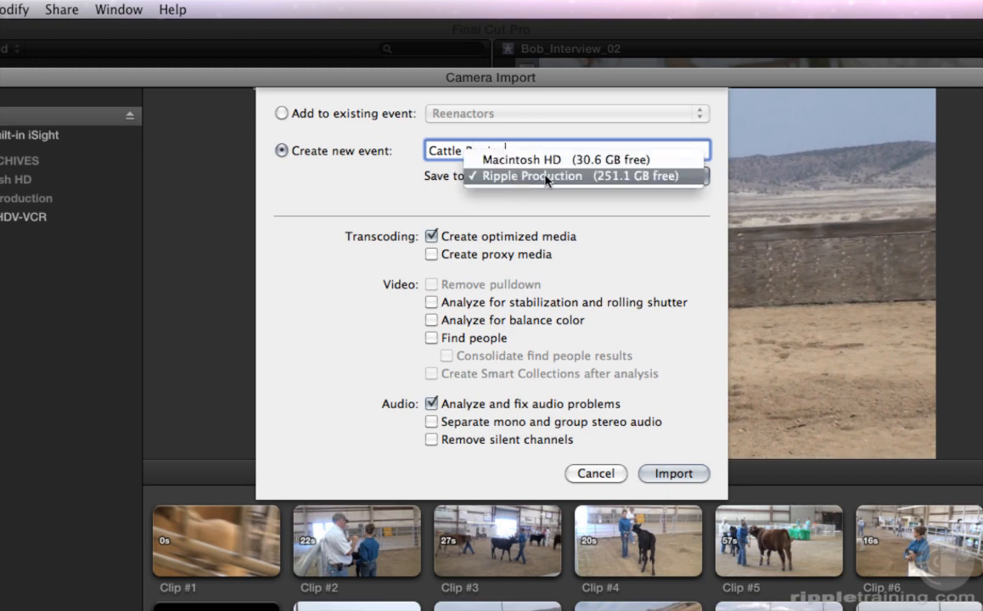
{"action": "left_click", "coordinate": [539, 177]}
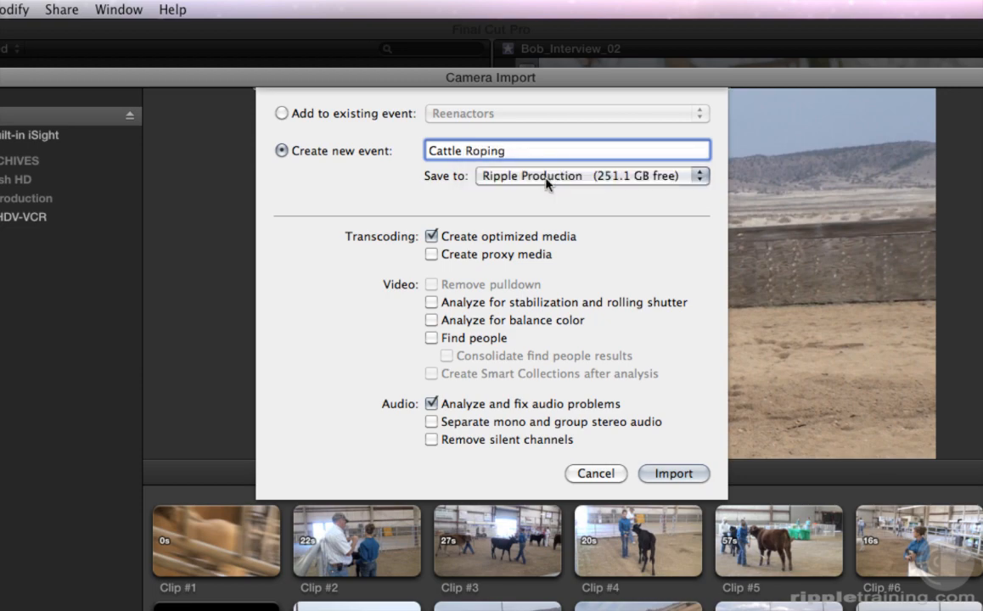
{"action": "left_click", "coordinate": [674, 473]}
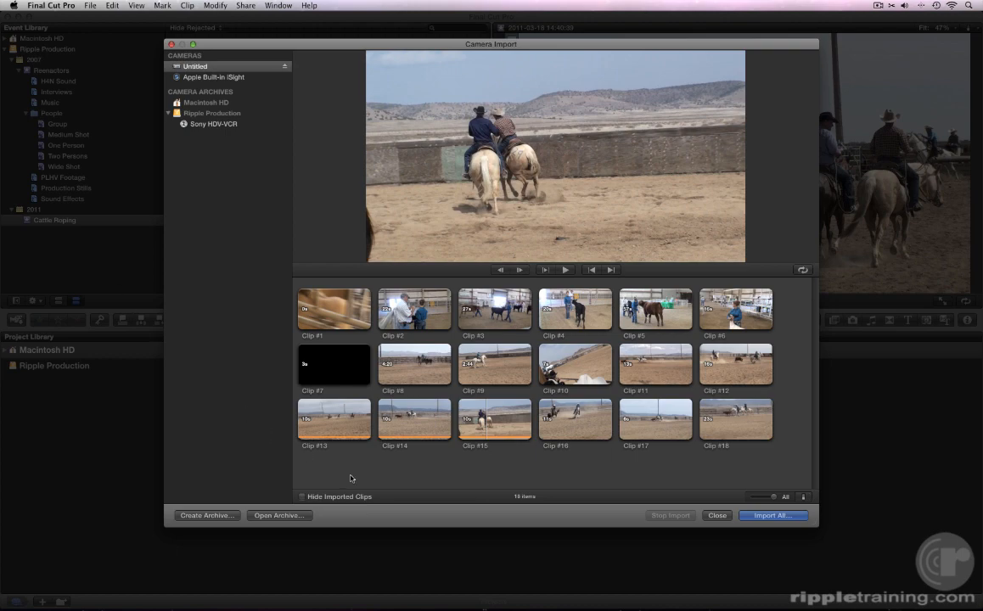
- Import a start-trimmed range of Clip #12 into the Cattle Roping event
{"action": "left_click", "coordinate": [723, 368]}
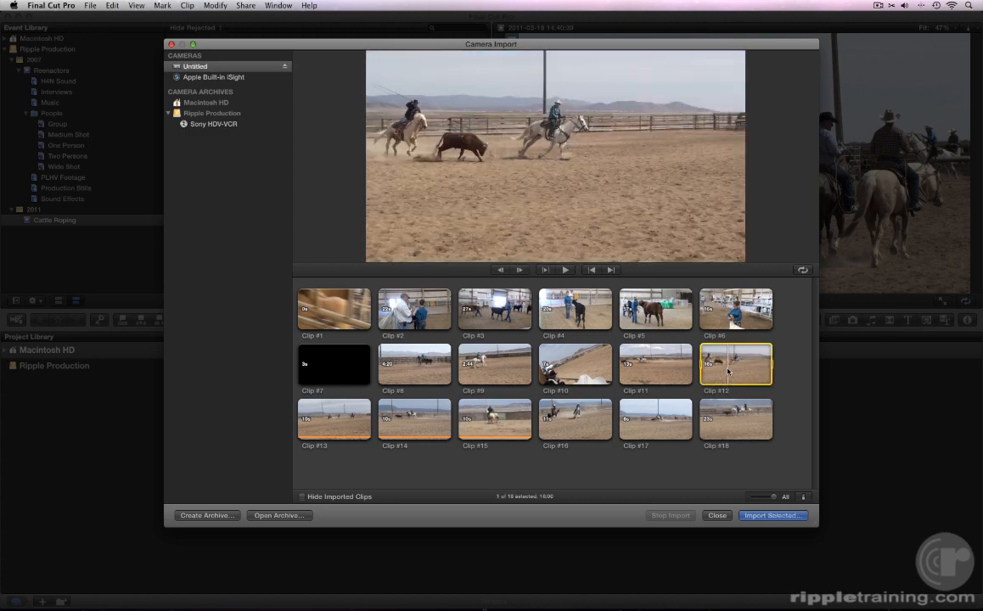
{"action": "left_click_drag", "start_coordinate": [701, 367], "coordinate": [736, 367]}
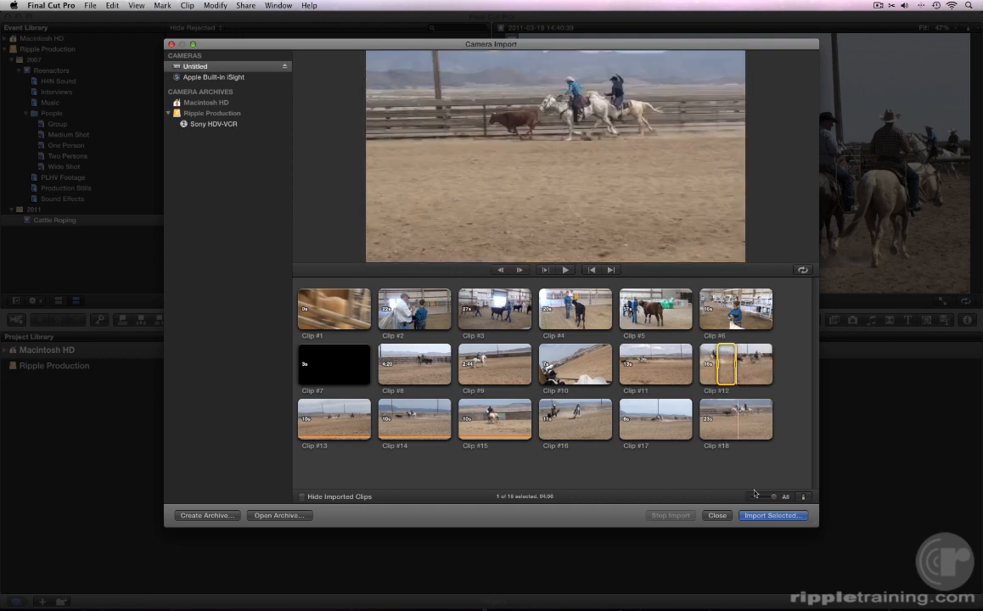
{"action": "left_click", "coordinate": [752, 516]}
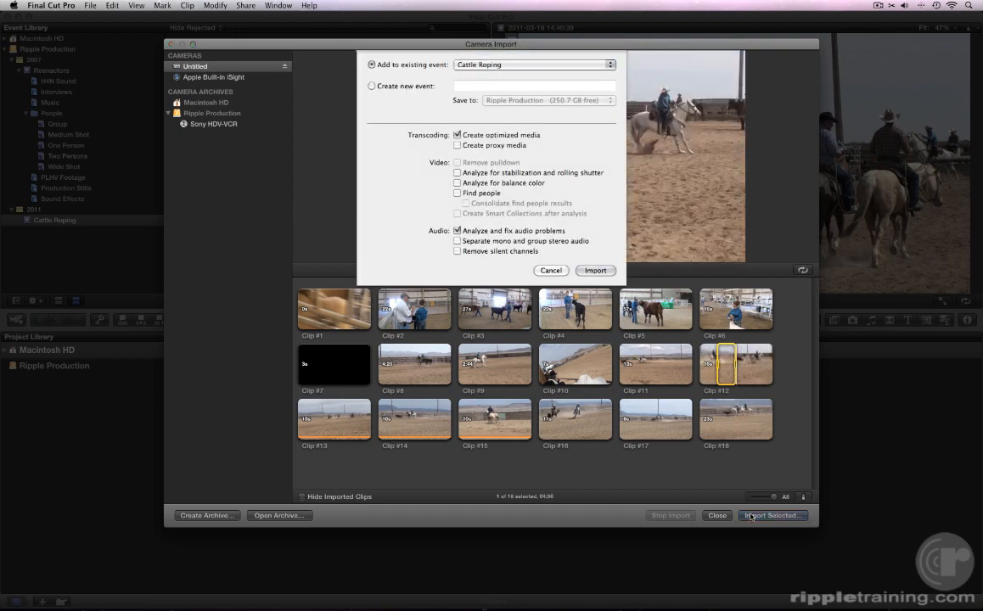
{"action": "left_click", "coordinate": [595, 270]}
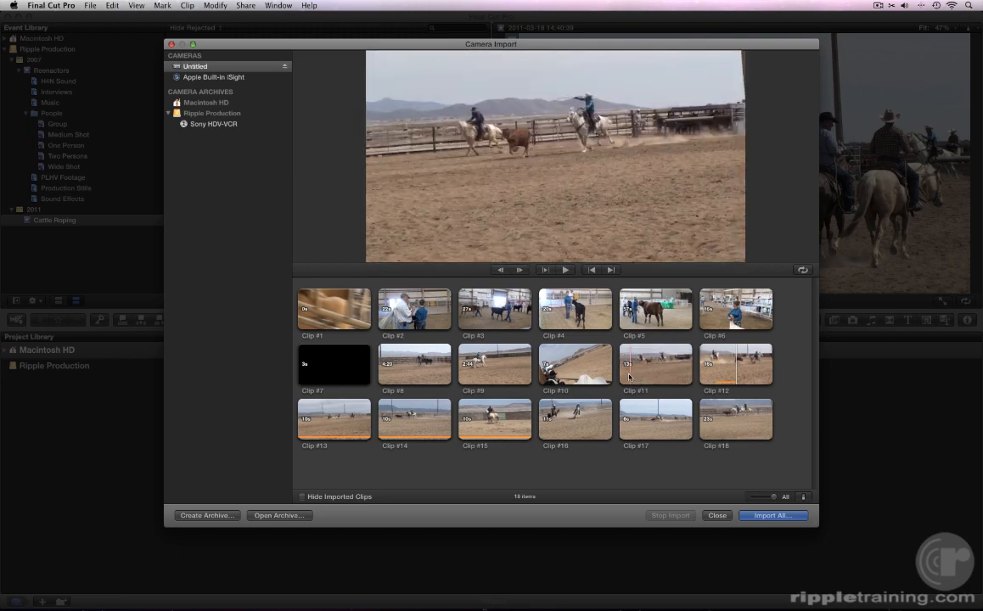
- Mark an in/out range on Clip #11 and import it into Cattle Roping
{"action": "key", "text": "space"}
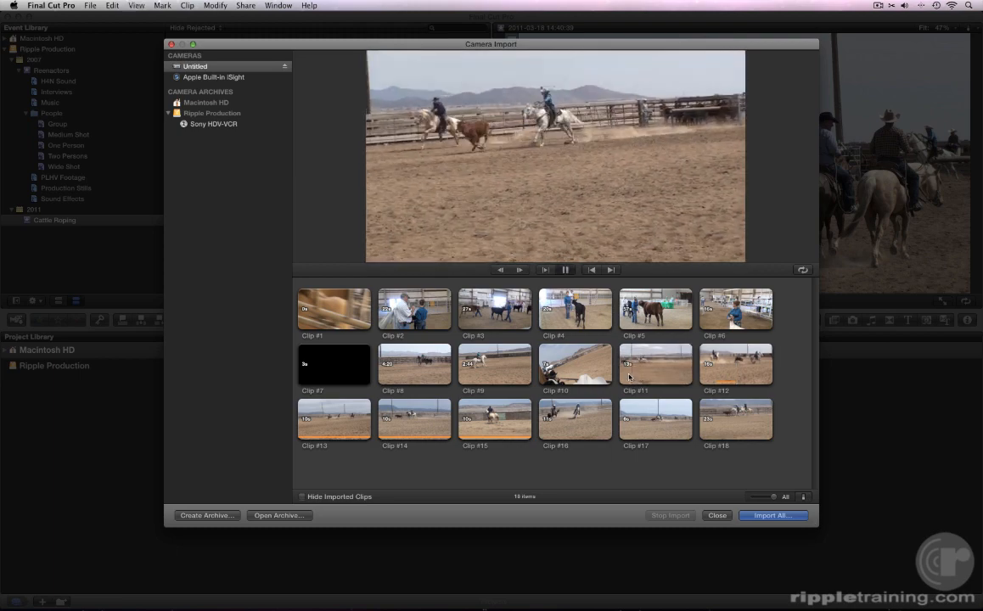
{"action": "key", "text": "i"}
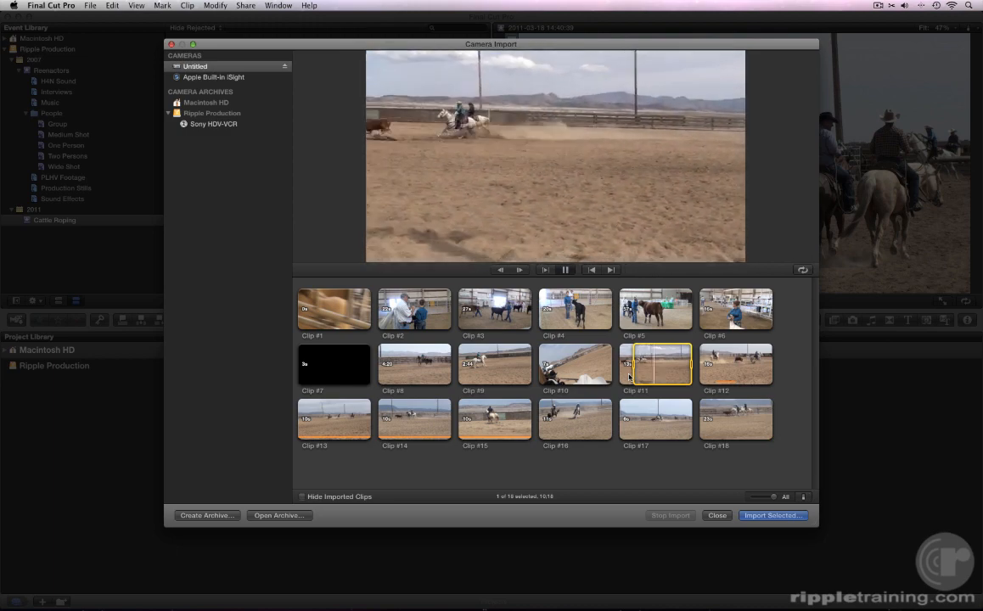
{"action": "key", "text": "space"}
{"action": "key", "text": "o"}
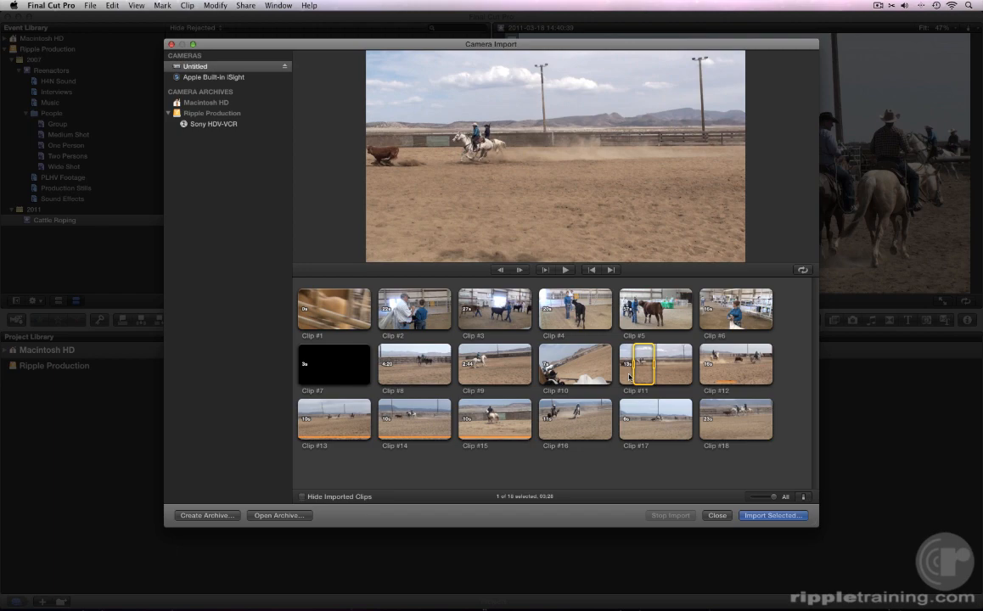
{"action": "key", "text": "space"}
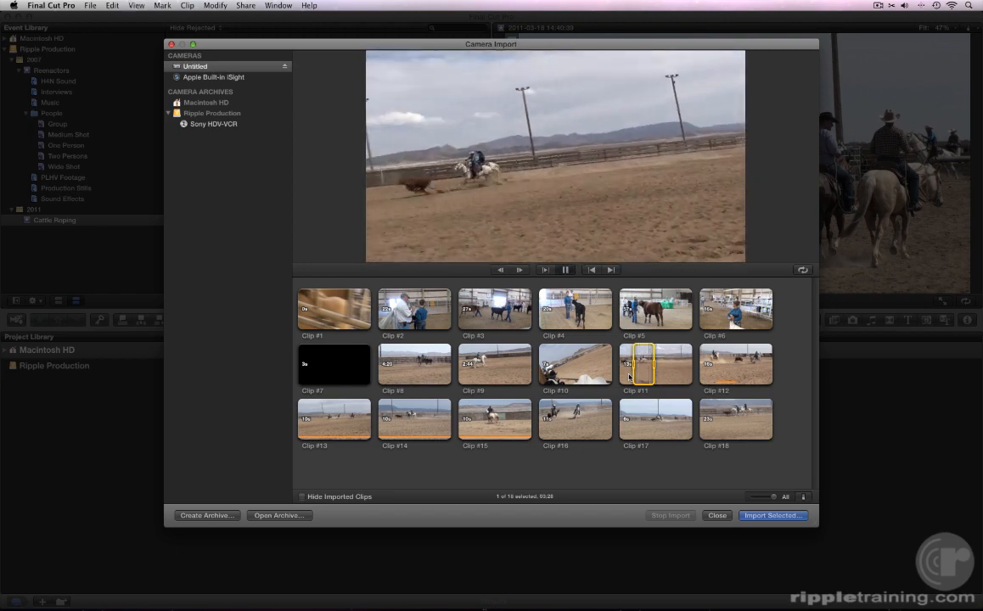
{"action": "key", "text": "space"}
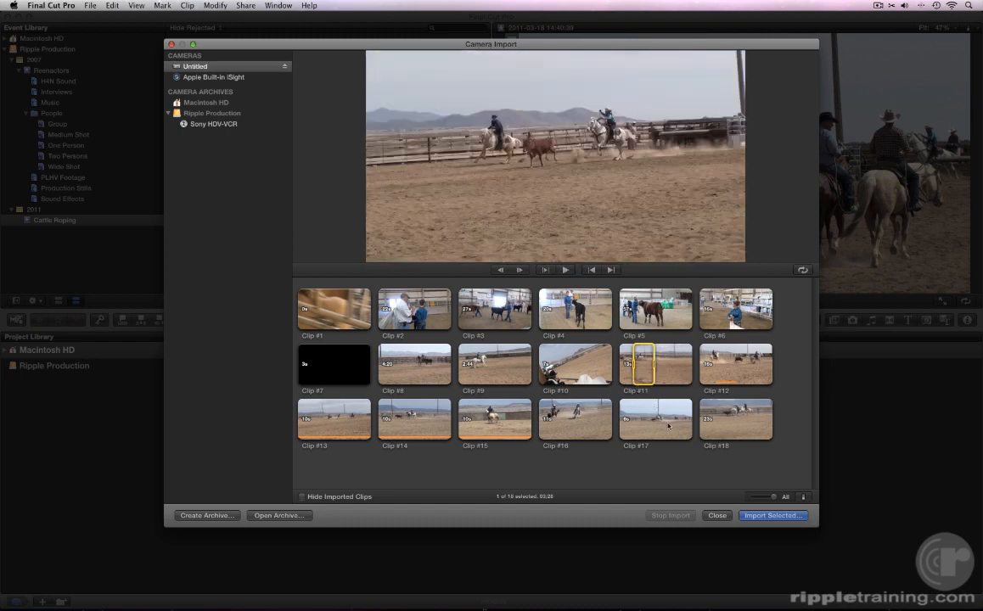
{"action": "left_click", "coordinate": [749, 515]}
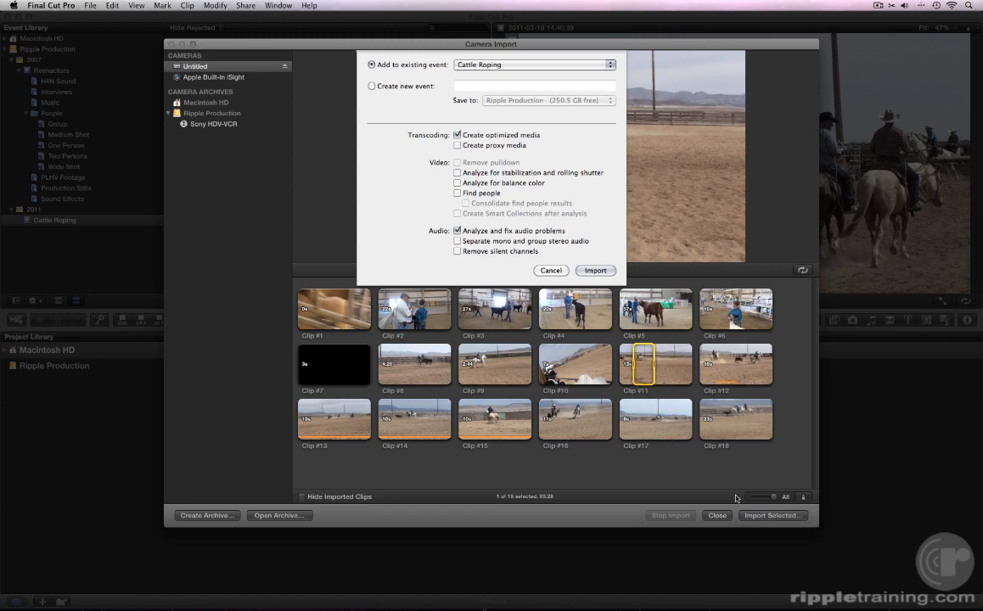
{"action": "left_click", "coordinate": [595, 271]}
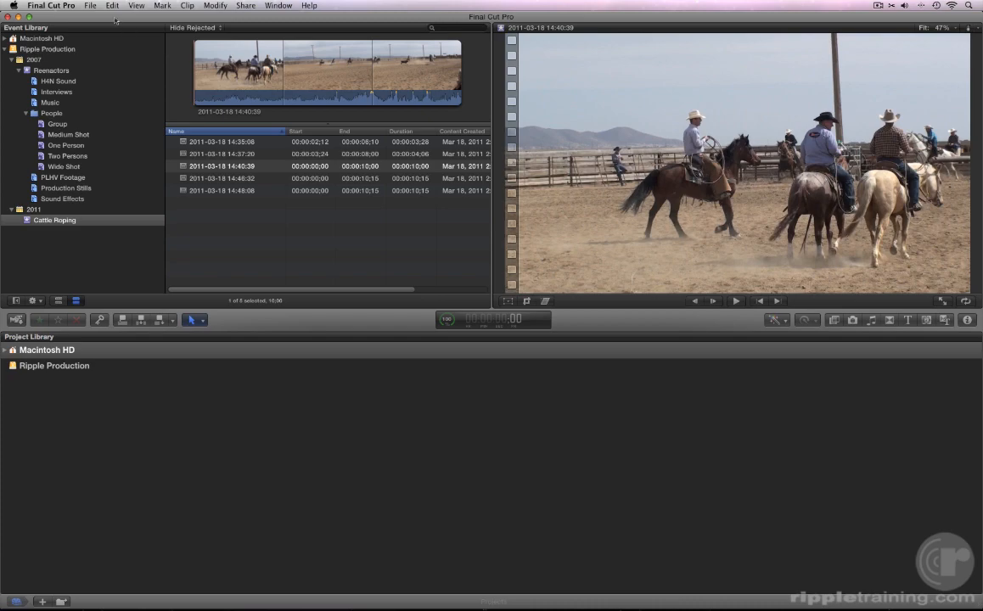
- Open the File menu in the menu bar
{"action": "left_click", "coordinate": [89, 7]}
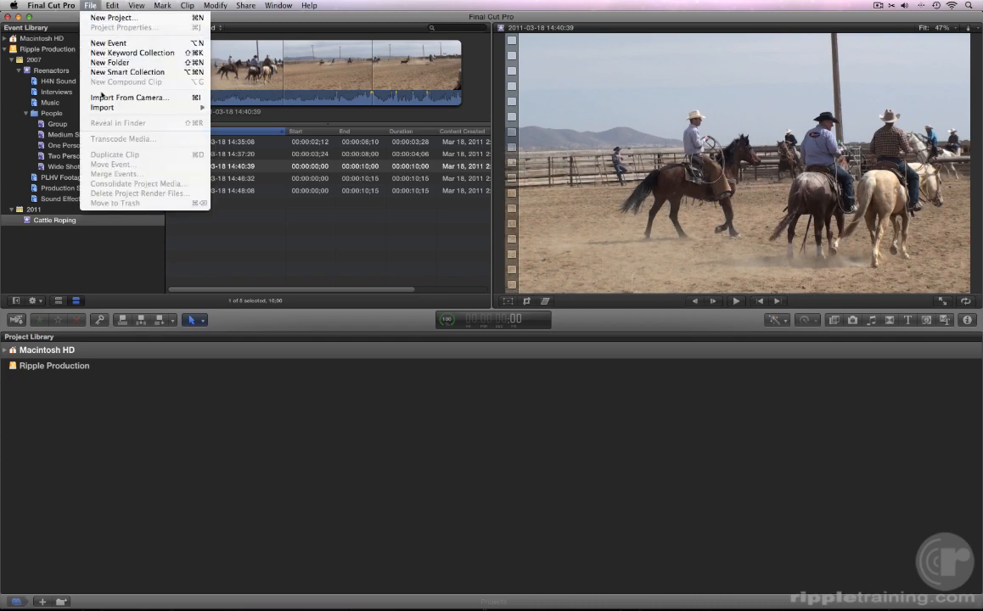
- In Import From Camera, select the Sony HDV-VCR, play the tape to the footage, and choose Import
{"action": "left_click", "coordinate": [103, 98]}
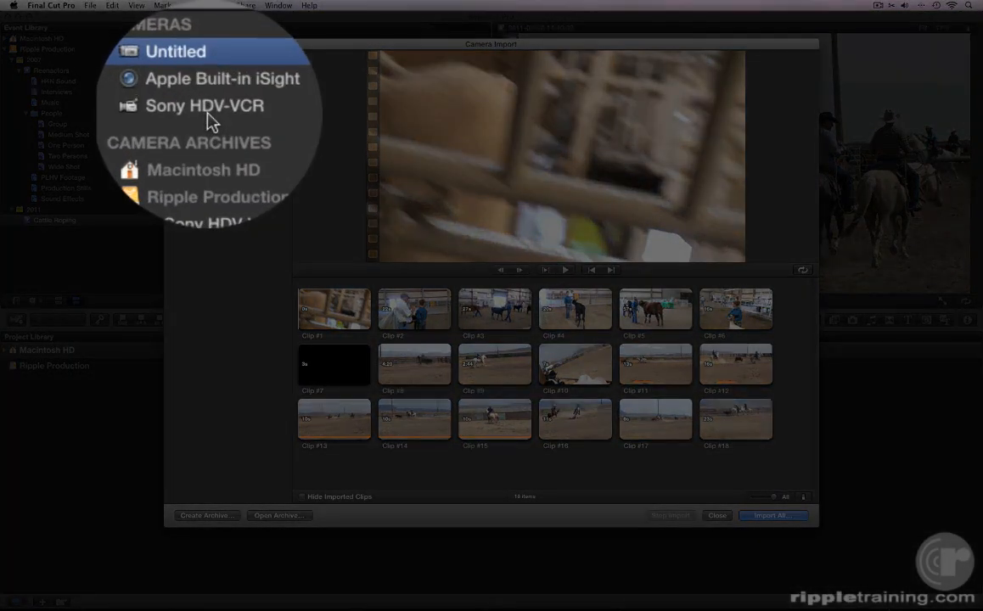
{"action": "left_click", "coordinate": [207, 88]}
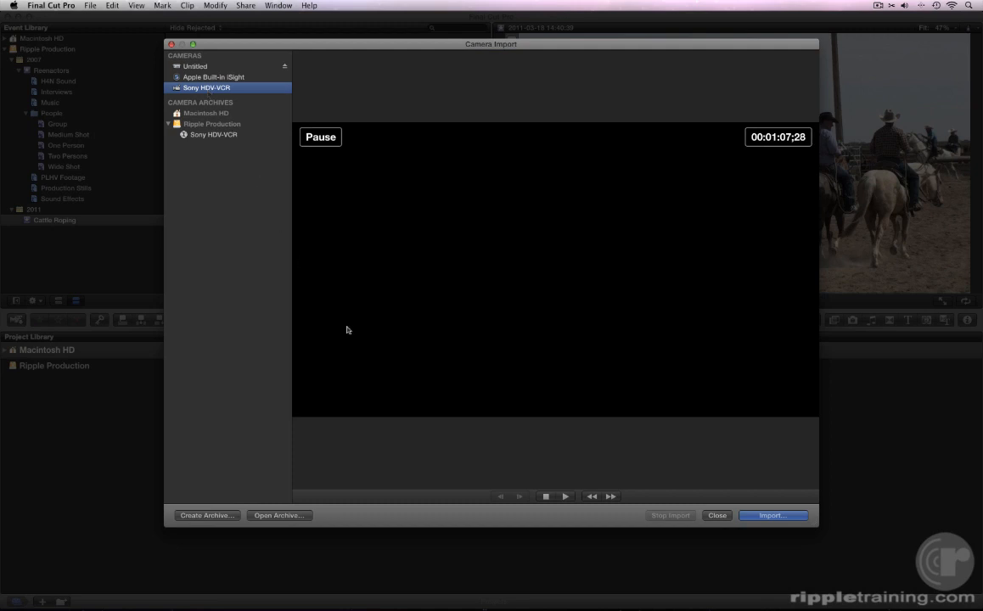
{"action": "left_click", "coordinate": [565, 496]}
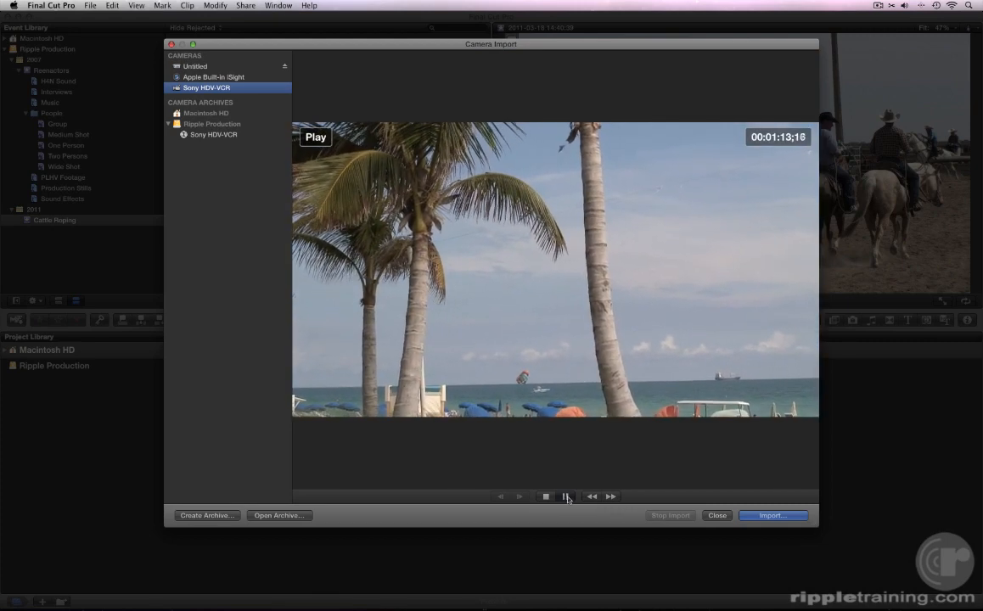
{"action": "left_click", "coordinate": [764, 515]}
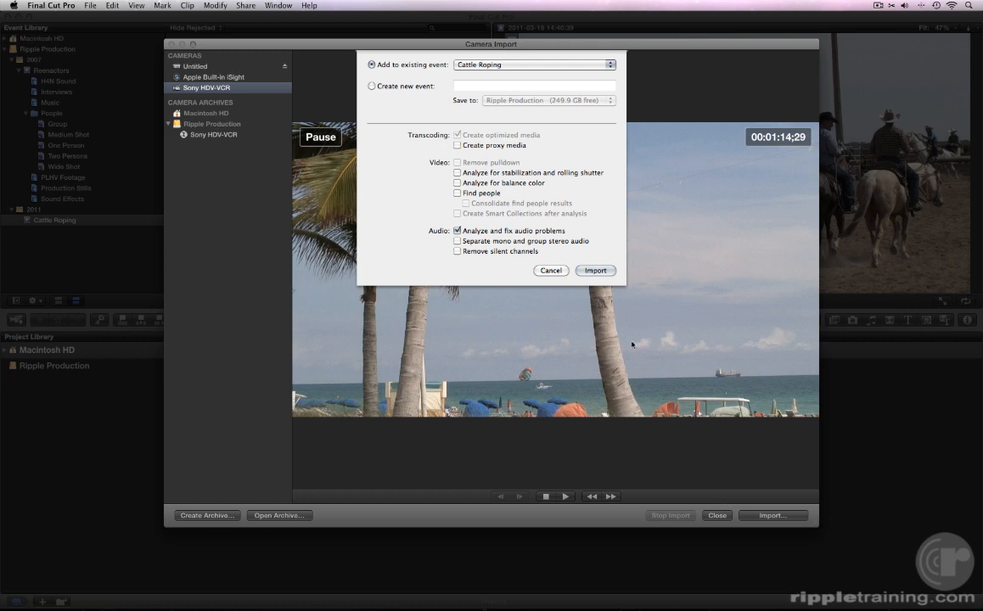
- Import the tape into a new event named 'Key Largo Diving' on Ripple Production
{"action": "left_click", "coordinate": [371, 86]}
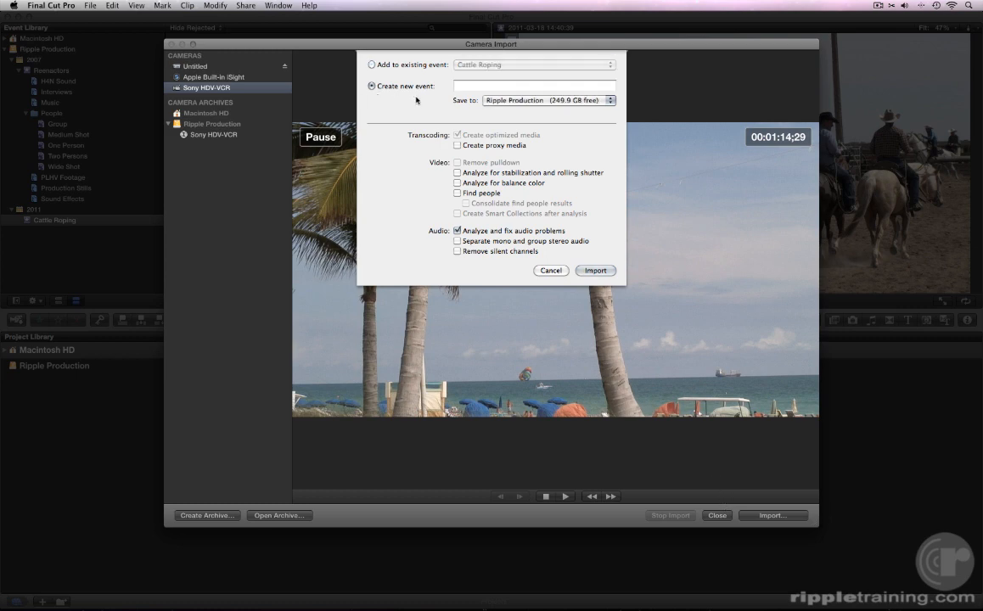
{"action": "type", "text": "Key Largo Diving"}
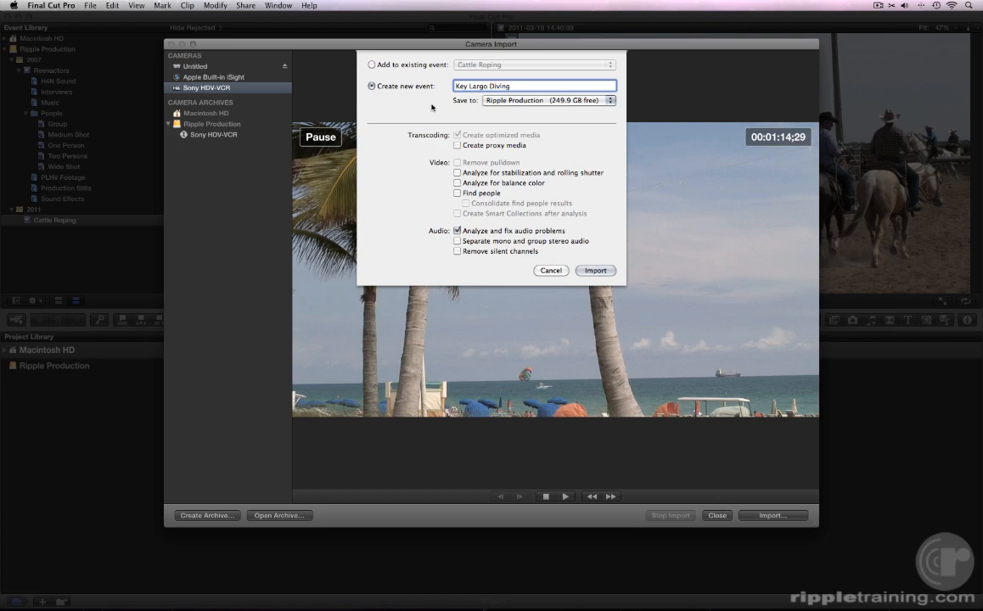
{"action": "left_click", "coordinate": [593, 271]}
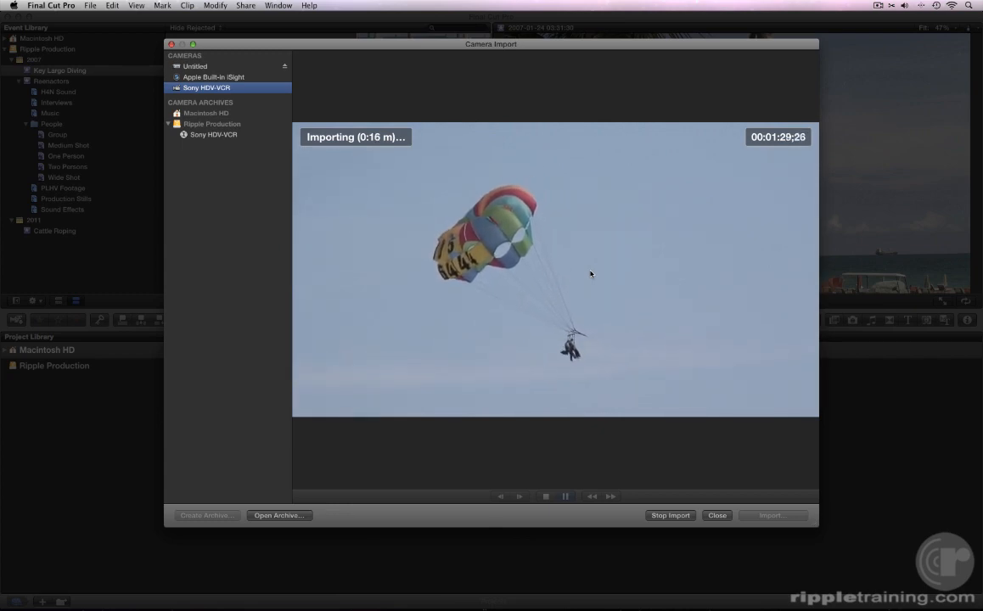
- Stop the tape import and select the first Key Largo Diving clip
{"action": "left_click", "coordinate": [668, 514]}
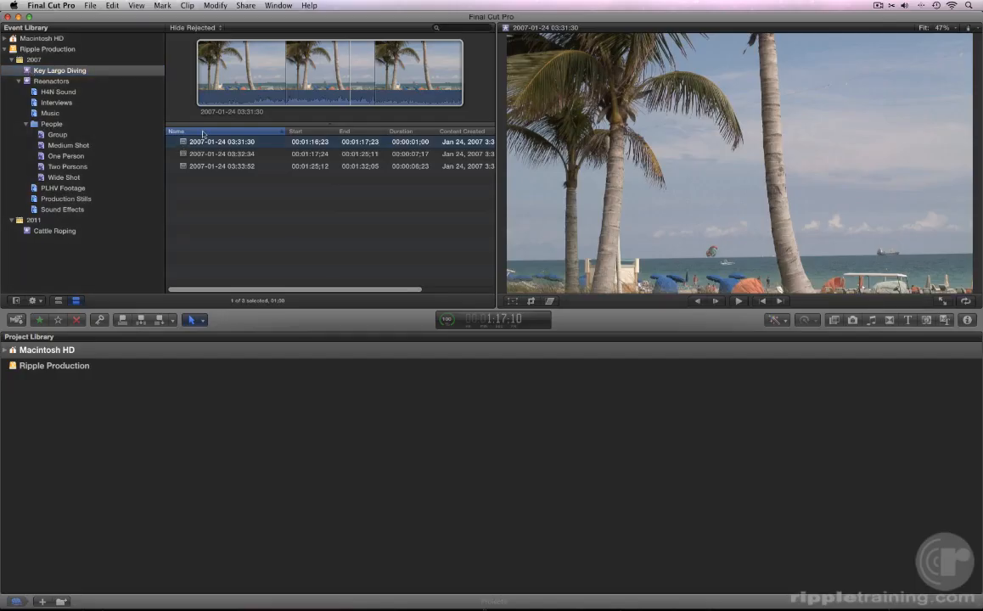
{"action": "left_click", "coordinate": [218, 78]}
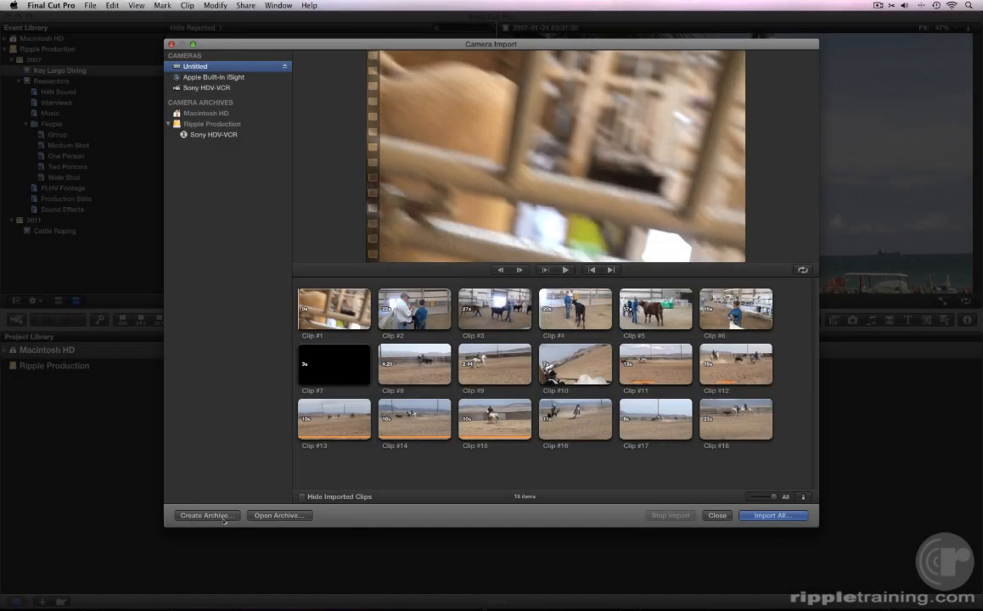
- Archive the camera card as 'Cattle Roping Archive' and select it under Camera Archives
{"action": "left_click", "coordinate": [205, 517]}
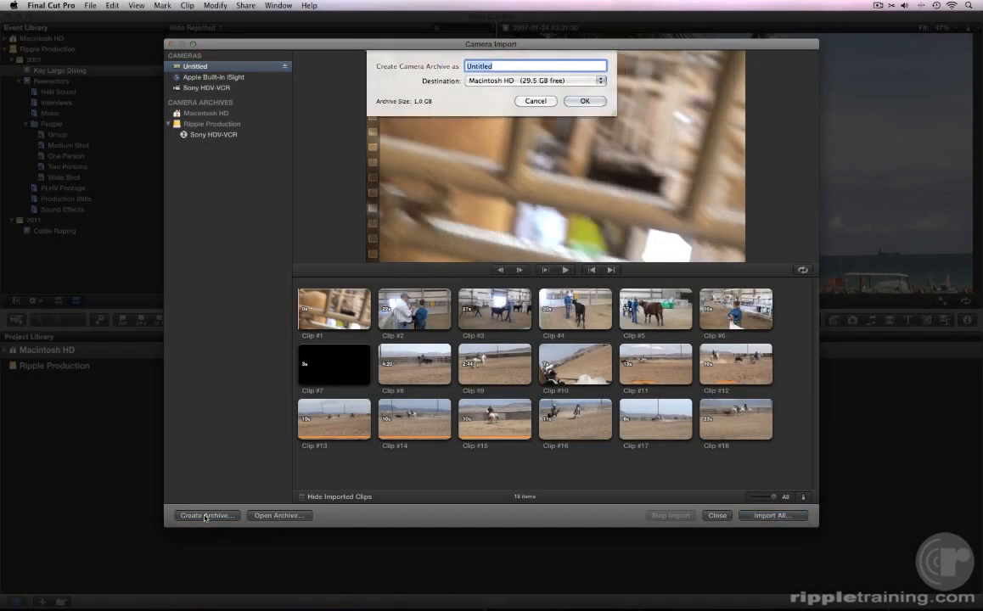
{"action": "type", "text": "Cattle Roping Archive"}
{"action": "left_click", "coordinate": [580, 101]}
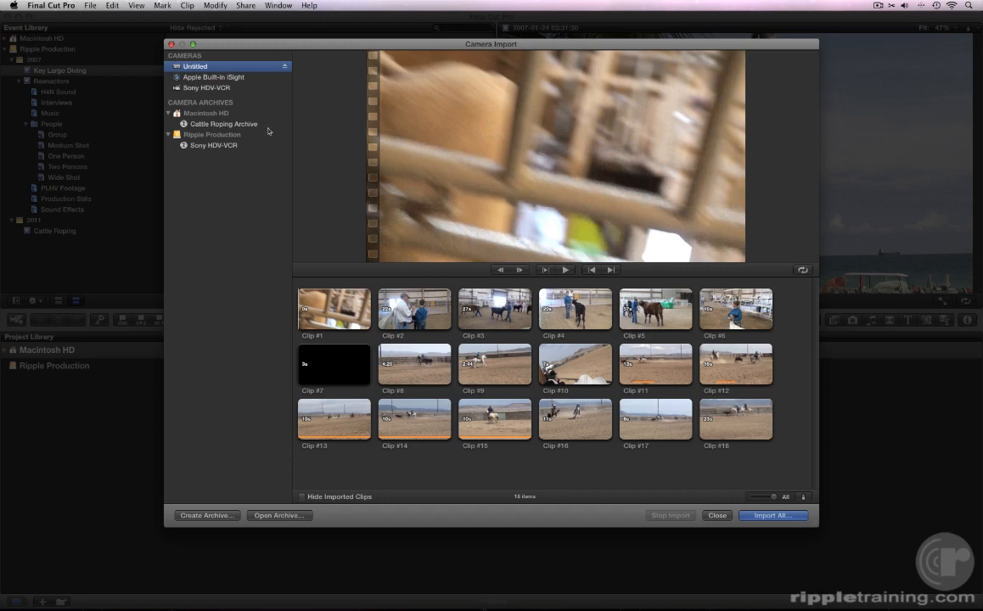
{"action": "left_click", "coordinate": [225, 124]}
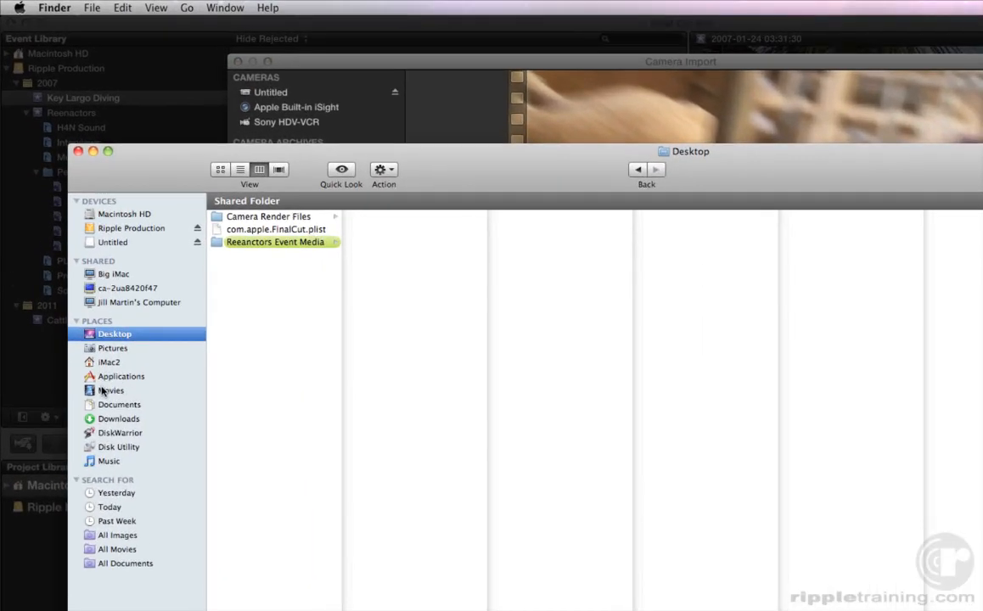
- In Finder, open Movies > Final Cut Camera Archives to reveal the Cattle Roping Archive
{"action": "left_click", "coordinate": [74, 284]}
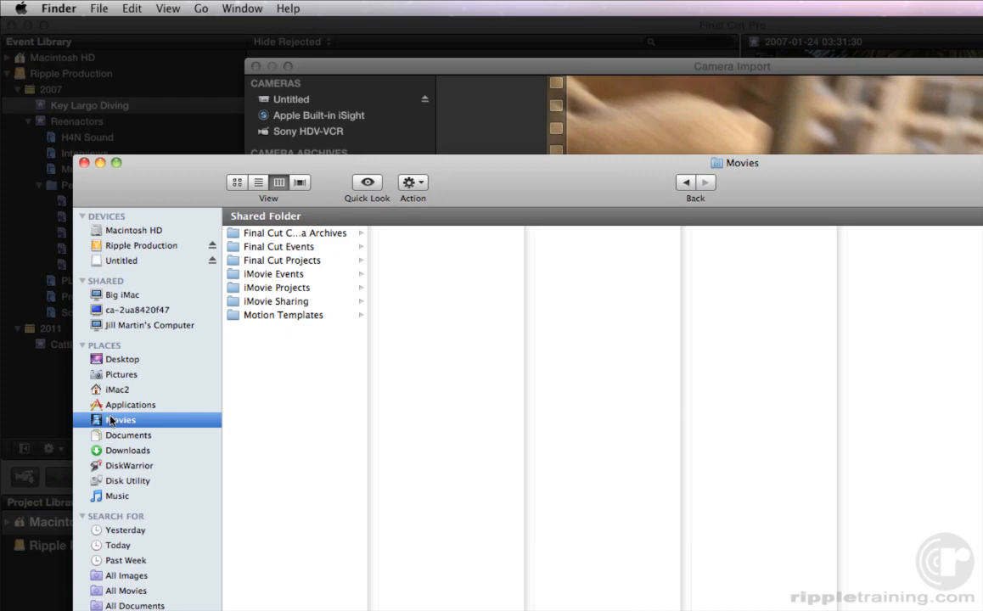
{"action": "left_click", "coordinate": [281, 234]}
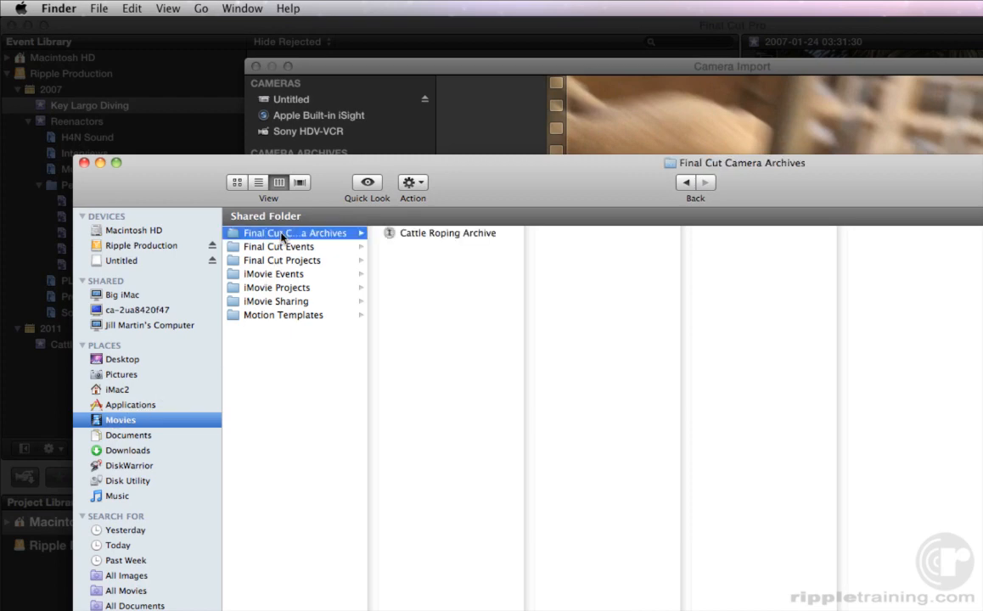
{"action": "left_click", "coordinate": [282, 235]}
- Locate the Cattle Roping Archive under Movies > Final Cut Camera Archives from camera import
{"action": "key", "text": "super+Tab"}
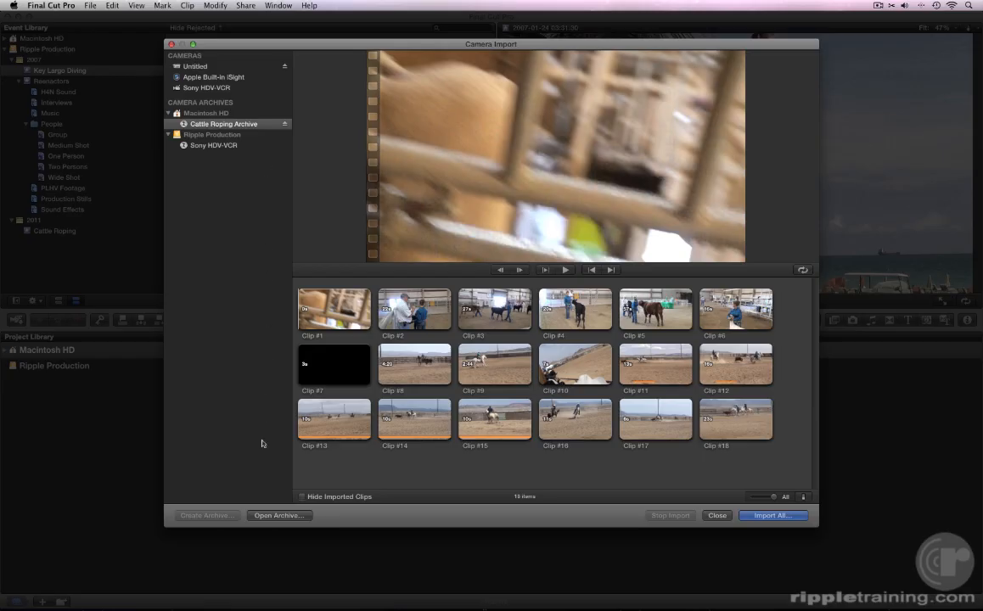
{"action": "left_click", "coordinate": [261, 515]}
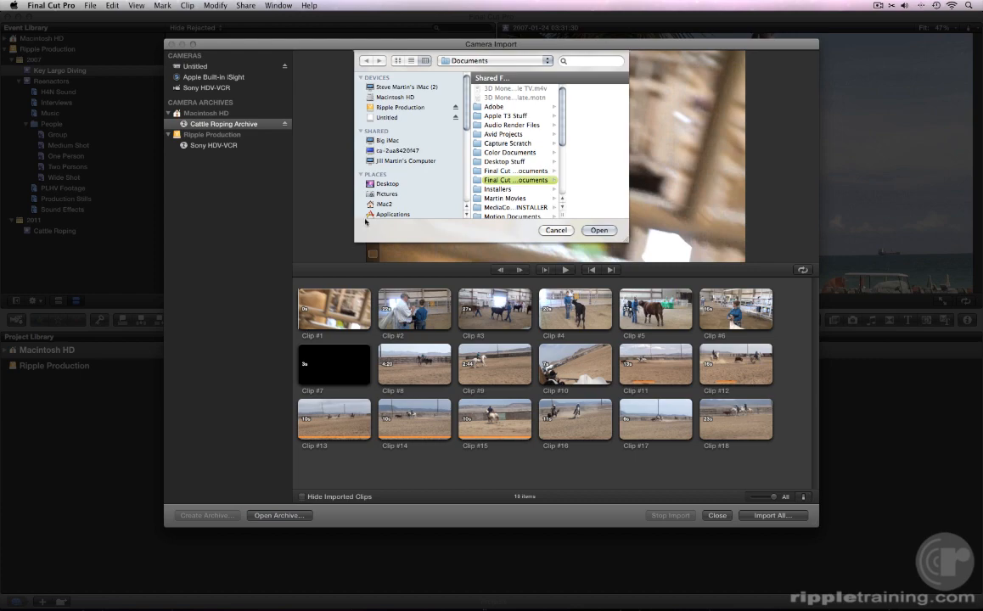
{"action": "scroll", "coordinate": [379, 183], "scroll_direction": "down", "scroll_amount": 3}
{"action": "left_click", "coordinate": [384, 159]}
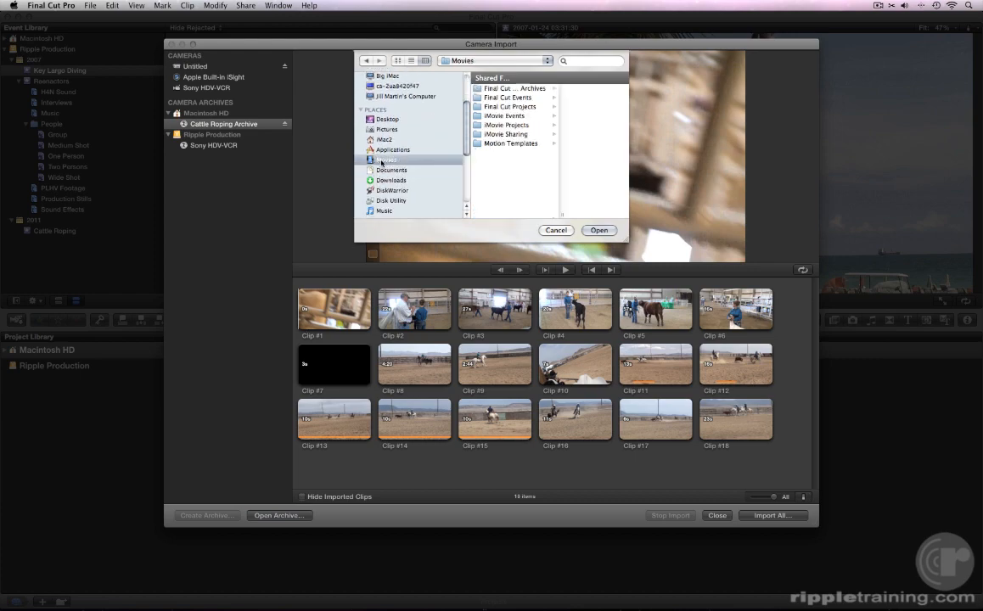
{"action": "left_click", "coordinate": [485, 88]}
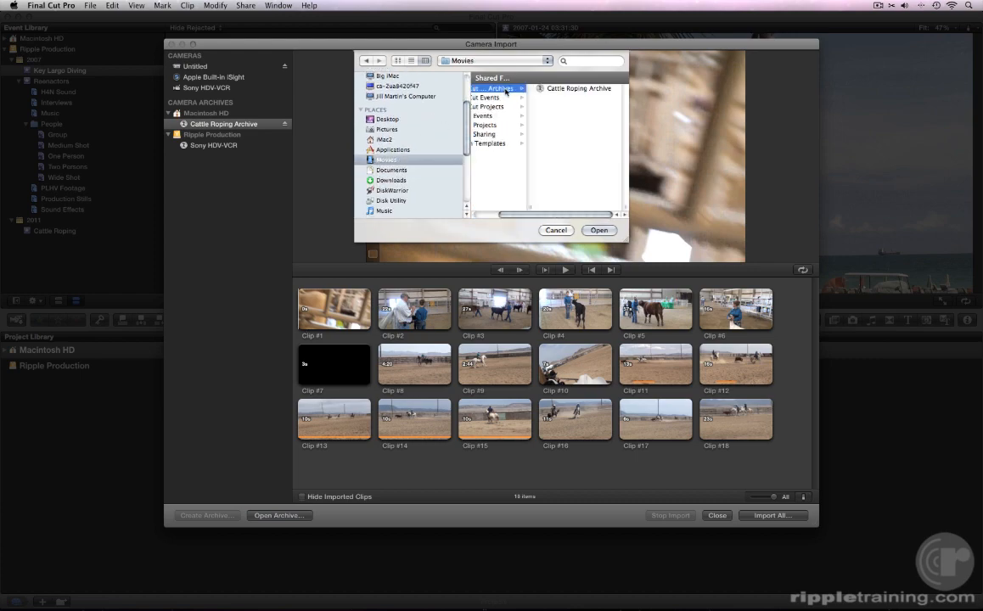
{"action": "left_click", "coordinate": [555, 90]}
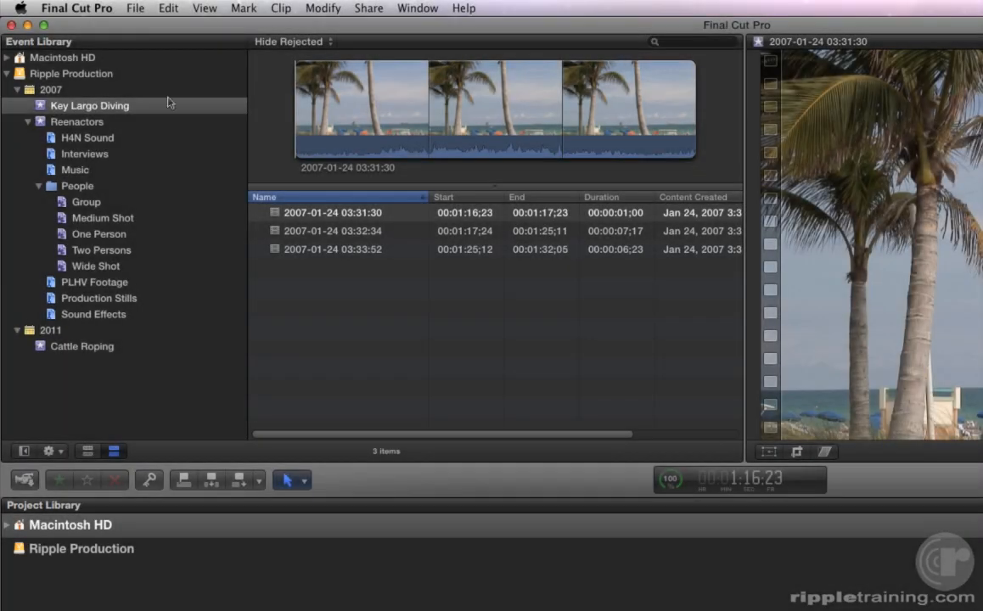
- Show the File > Import submenu to reveal the import options, including iMovie Project
{"action": "left_click", "coordinate": [137, 9]}
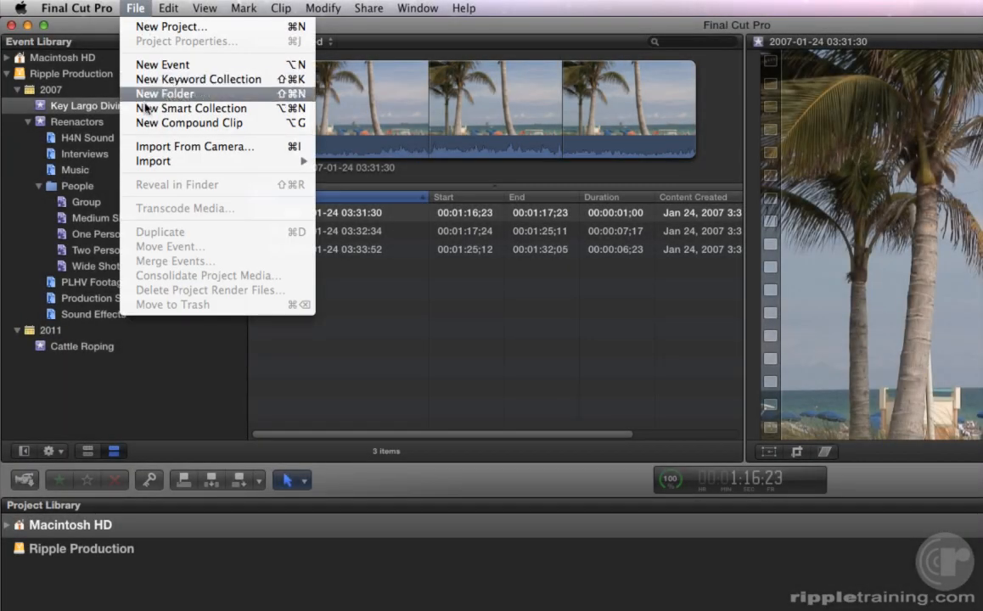
{"action": "mouse_move", "coordinate": [145, 161]}
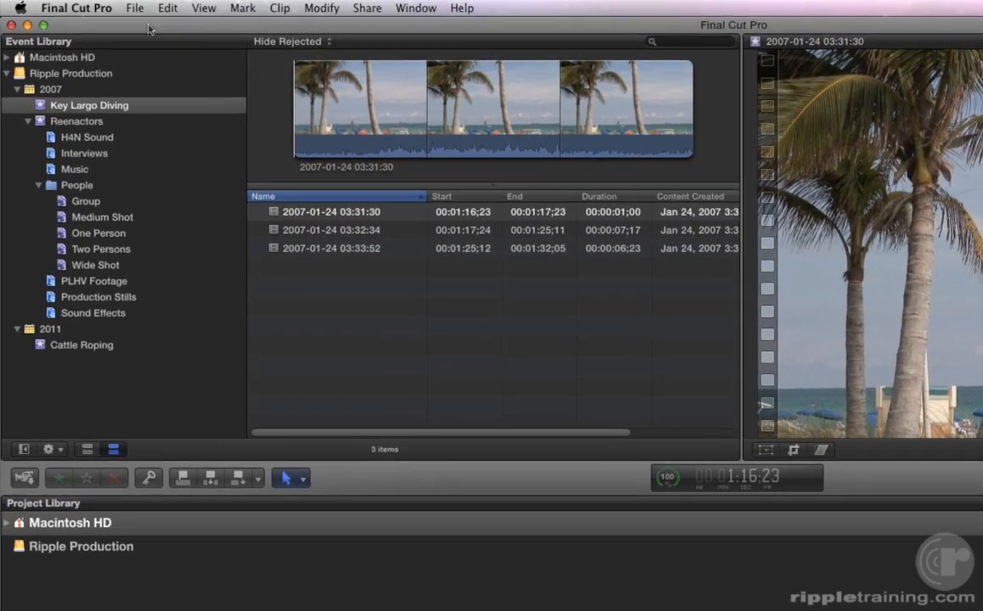
{"action": "left_click", "coordinate": [91, 7]}
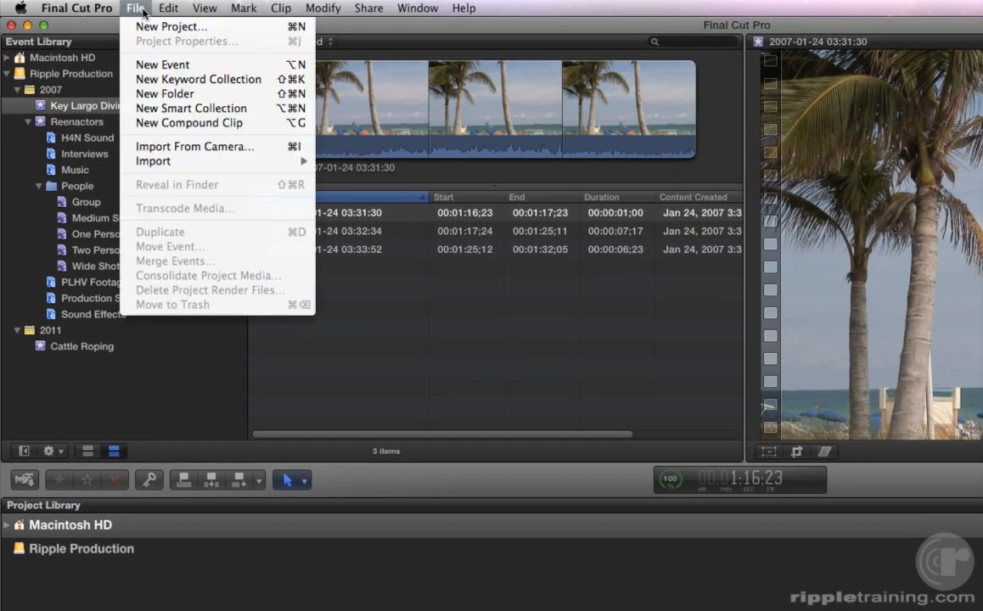
{"action": "mouse_move", "coordinate": [153, 160]}
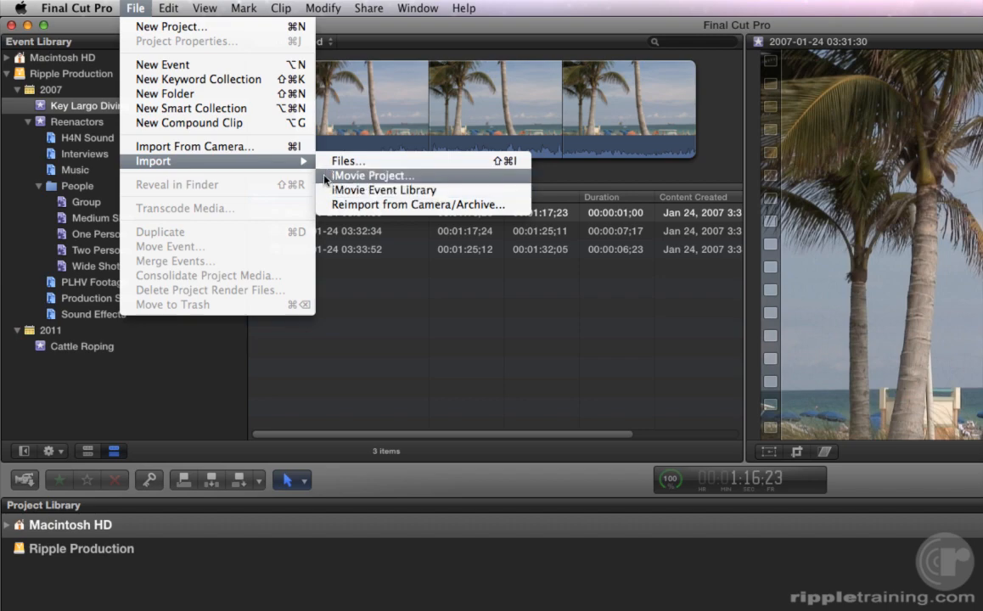
- Import the iMovie project 'R & K Rodeo at 5M Ranch' via File > Import > iMovie Project
{"action": "left_click", "coordinate": [326, 176]}
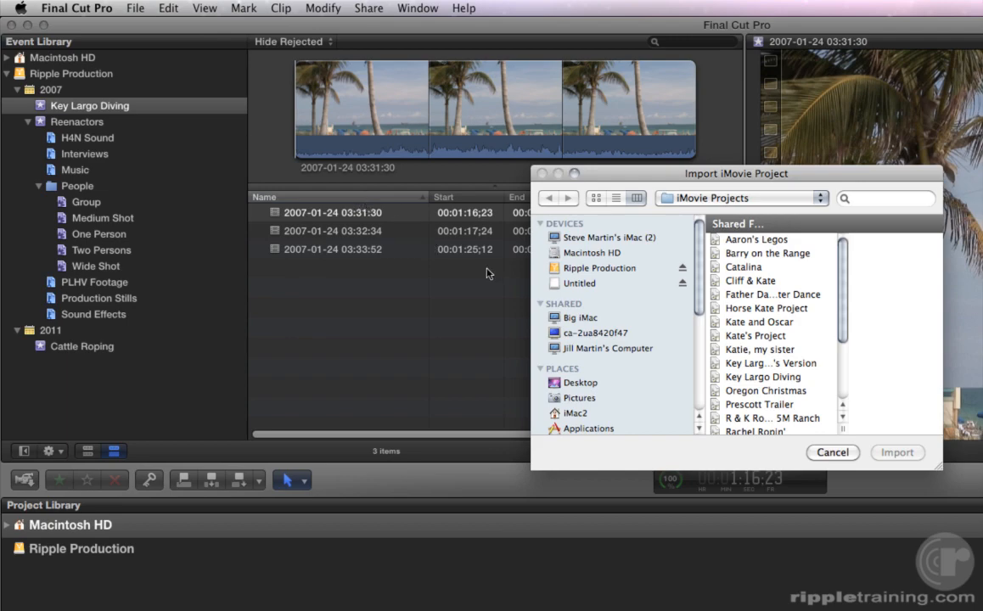
{"action": "left_click_drag", "start_coordinate": [841, 428], "coordinate": [906, 428]}
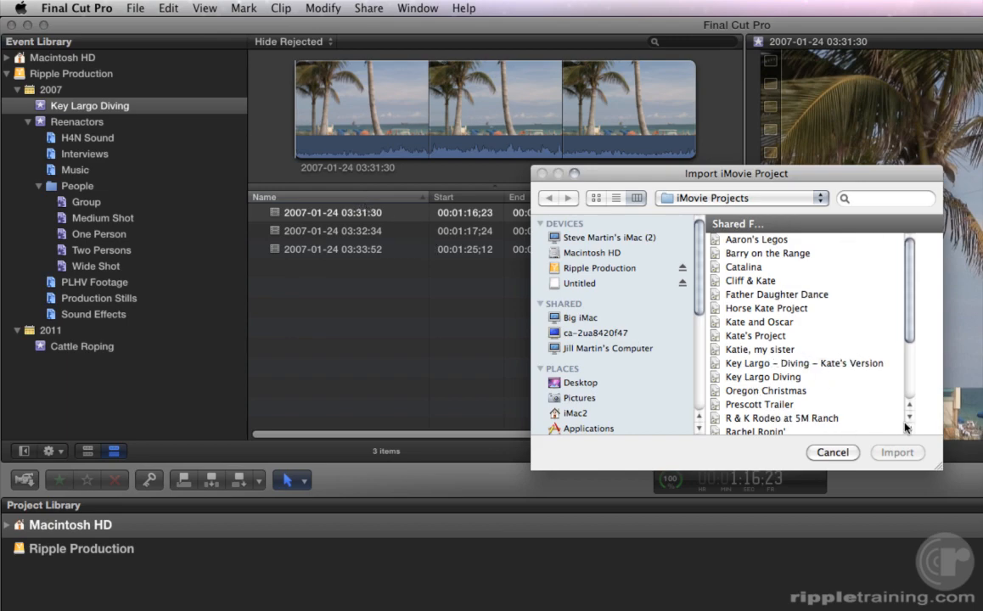
{"action": "scroll", "coordinate": [878, 390], "scroll_direction": "down", "scroll_amount": 5}
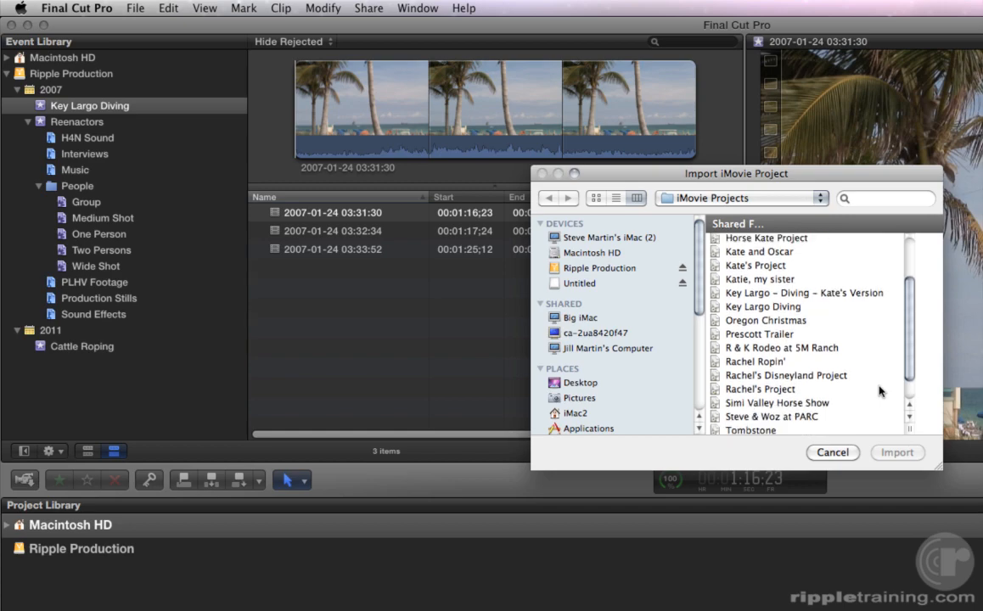
{"action": "left_click", "coordinate": [783, 348]}
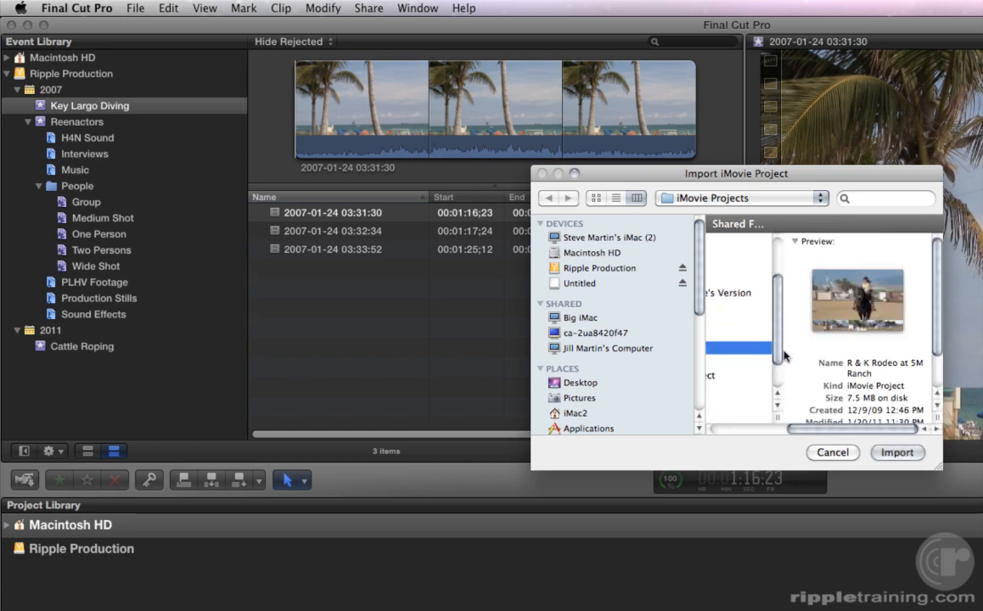
{"action": "left_click", "coordinate": [897, 452]}
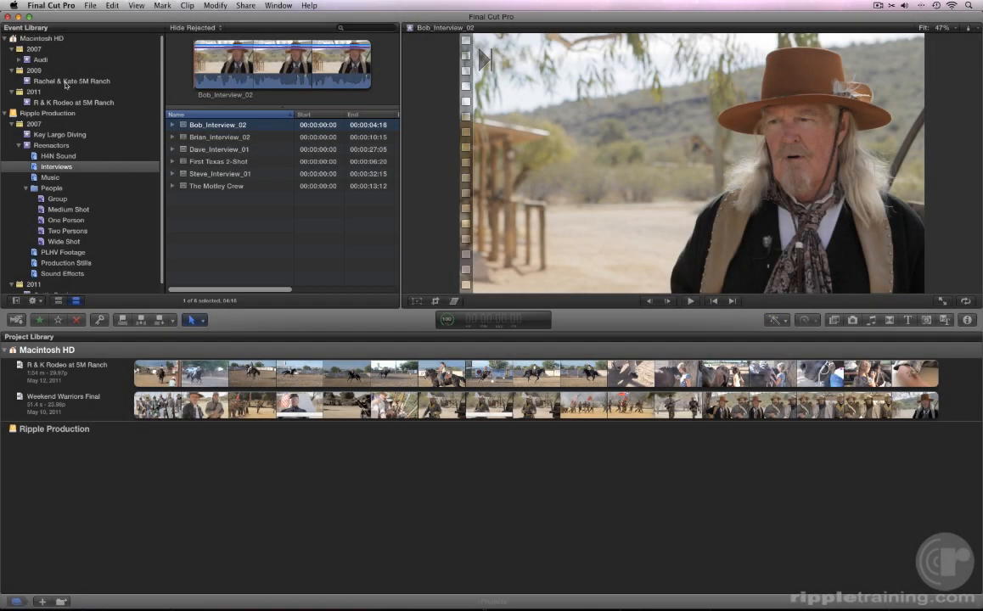
- Preview the five 2009-07-31 clips in Rachel & Kate 5M Ranch, then open the R & K Rodeo project
{"action": "left_click", "coordinate": [64, 82]}
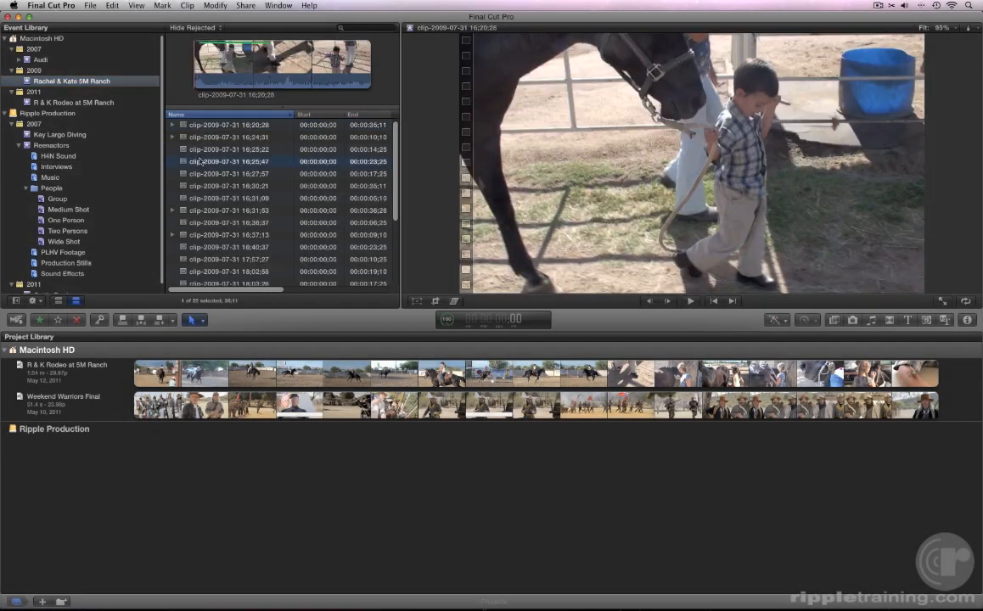
{"action": "left_click", "coordinate": [199, 161]}
{"action": "left_click", "coordinate": [200, 186]}
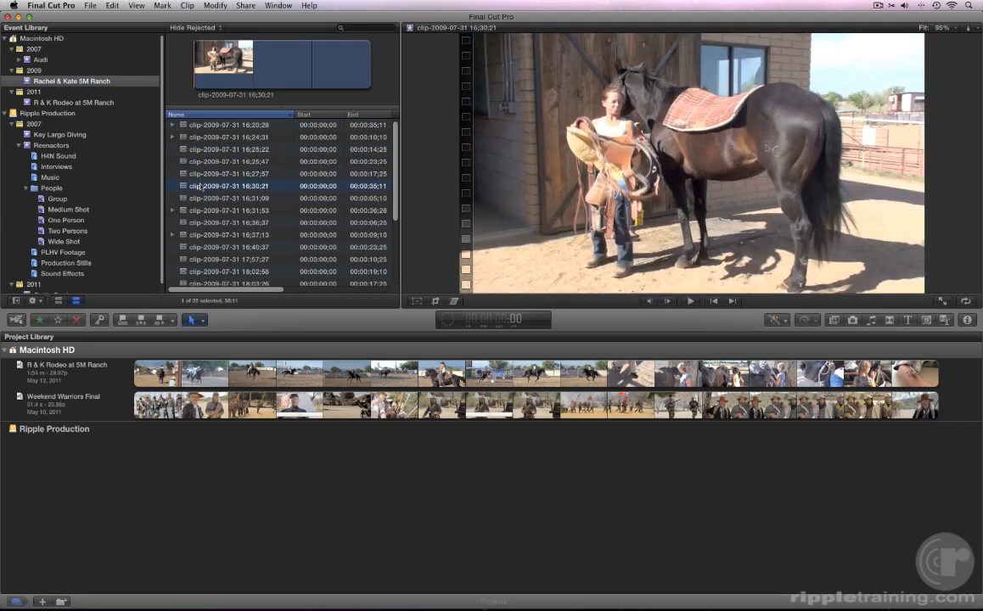
{"action": "left_click", "coordinate": [204, 222]}
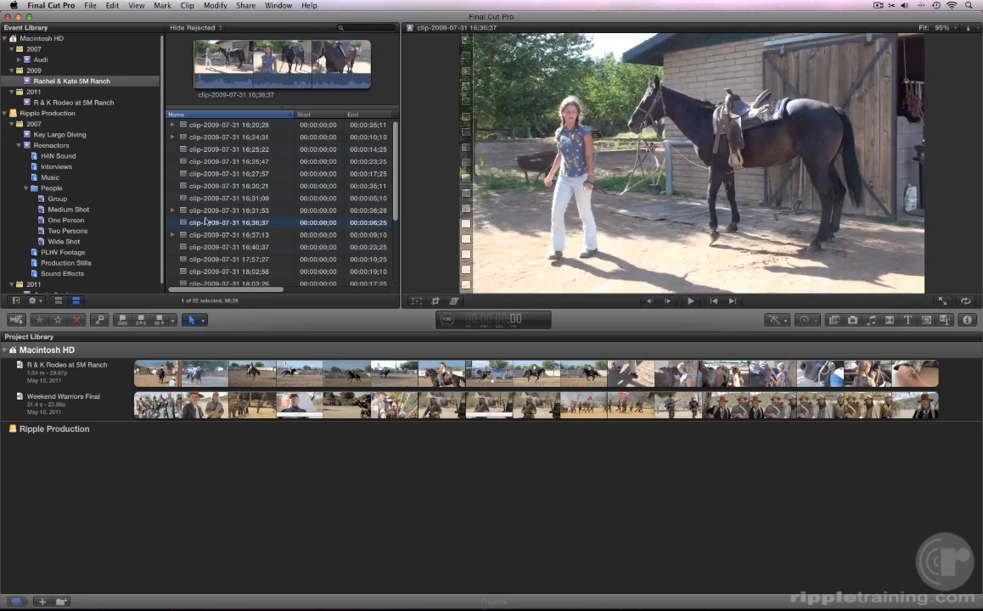
{"action": "left_click", "coordinate": [208, 248]}
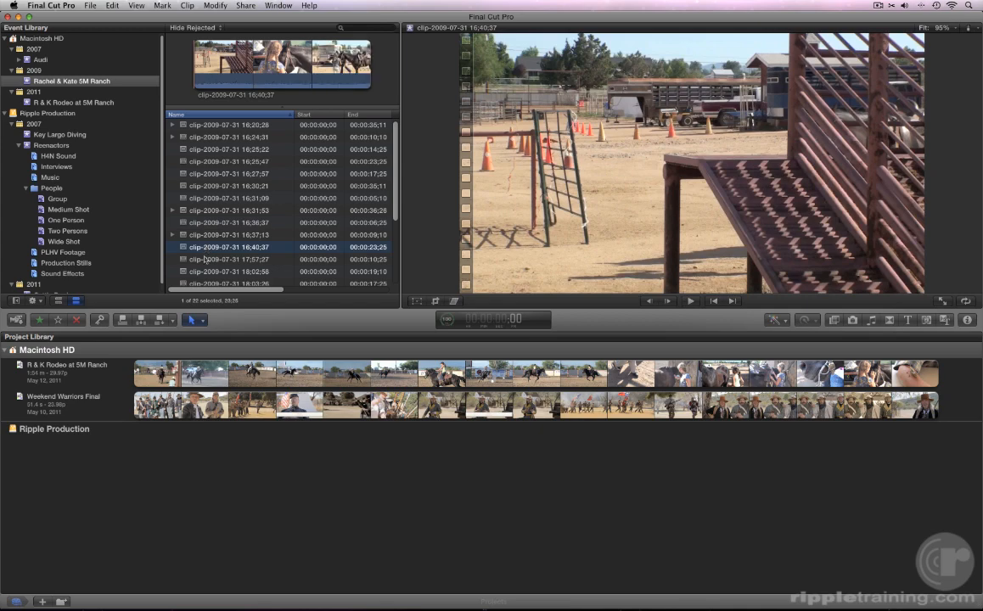
{"action": "left_click", "coordinate": [209, 272]}
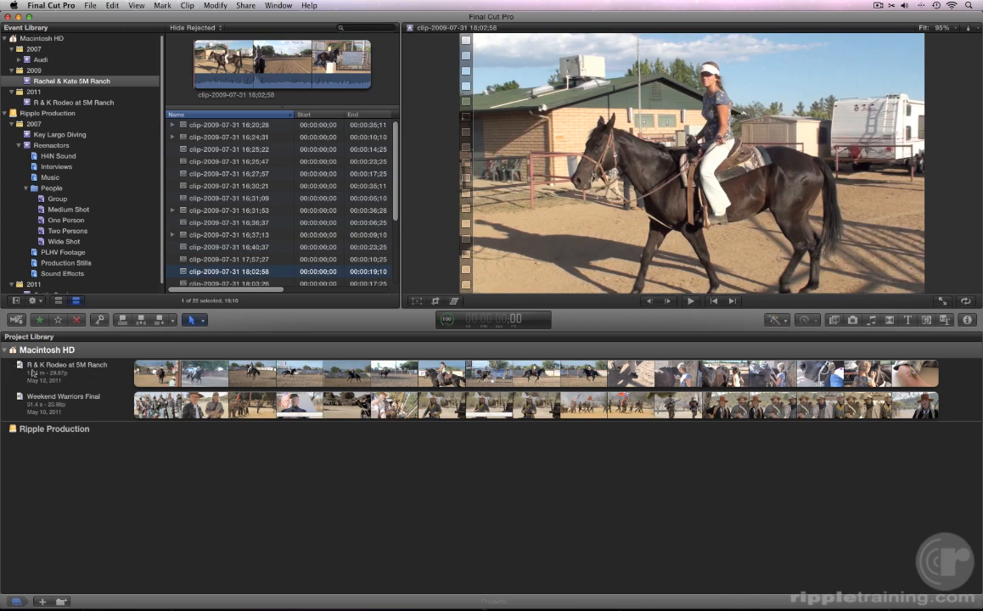
{"action": "left_click", "coordinate": [146, 377]}
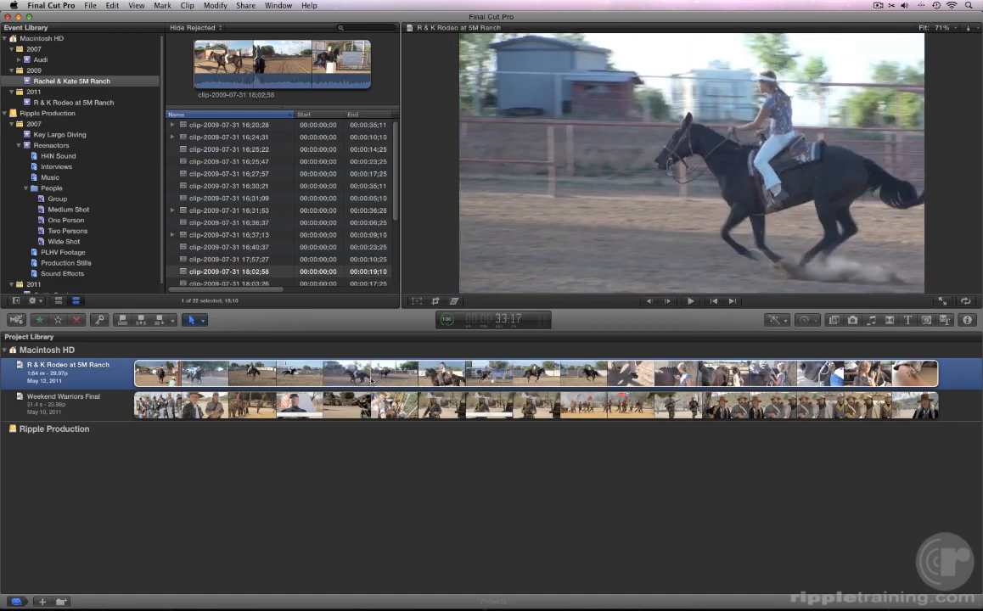
{"action": "double_click", "coordinate": [71, 375]}
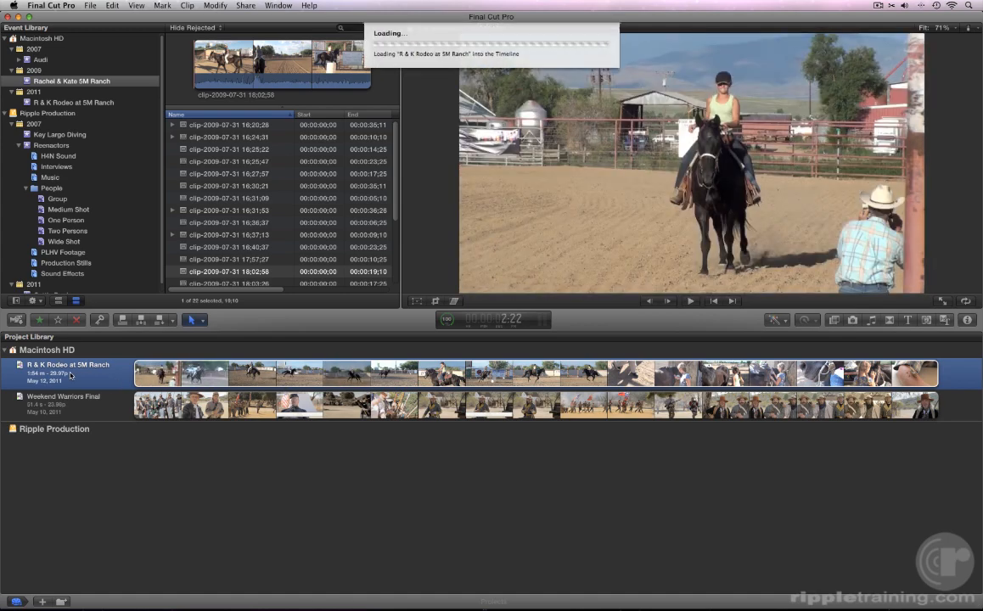